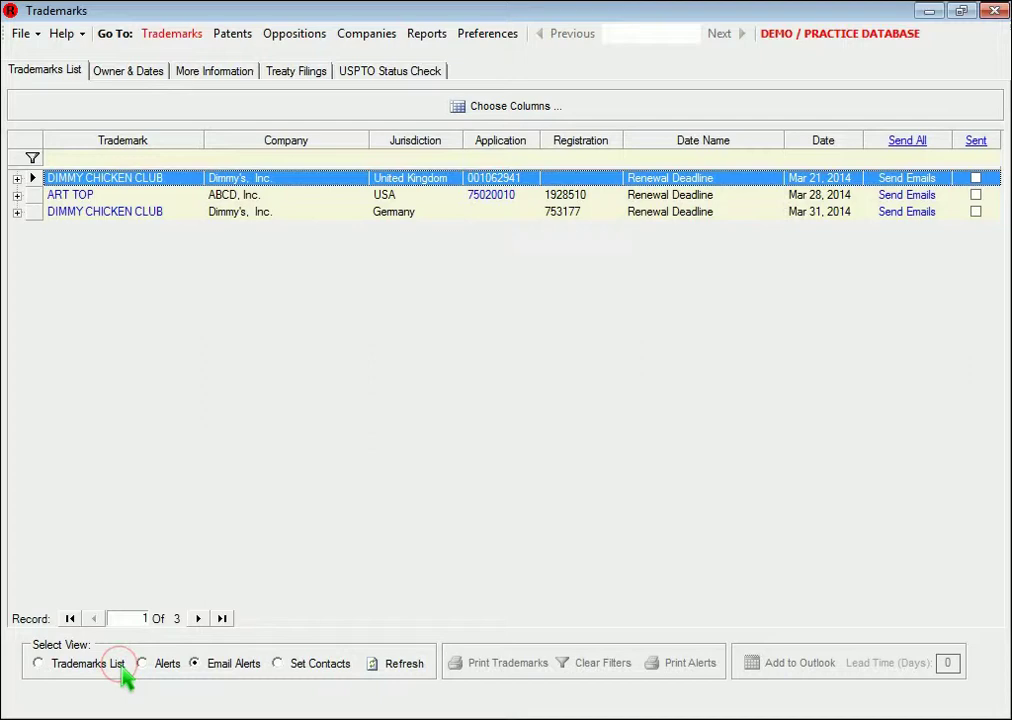
Create a new trademark record from the trademarks list and name it "Car Baths"
left_click(122, 666)
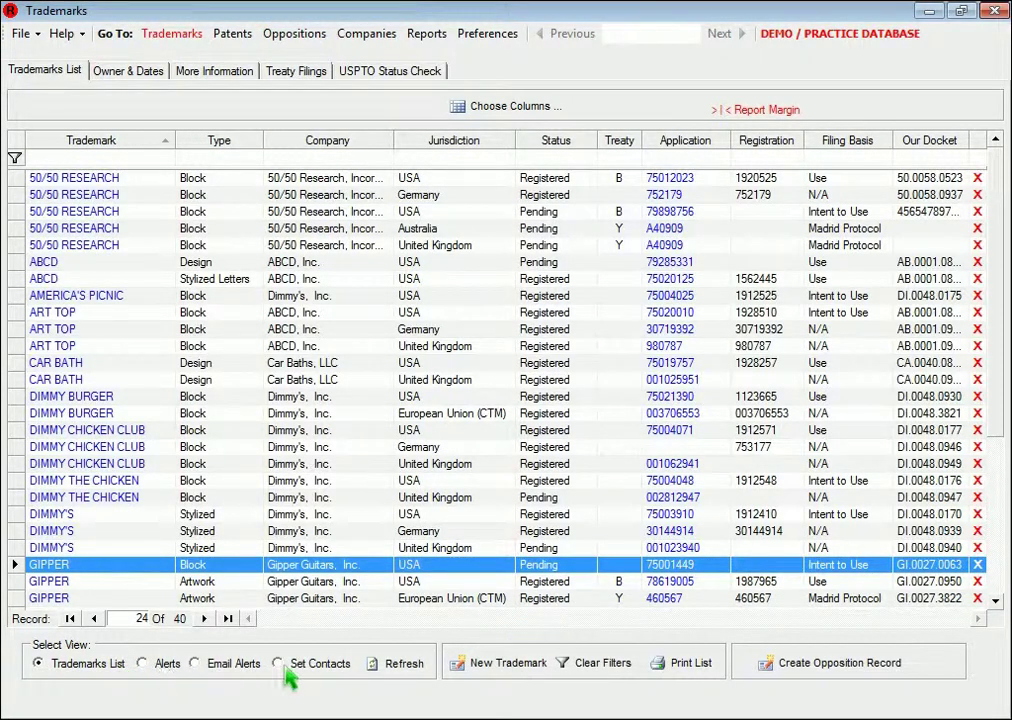
left_click(497, 663)
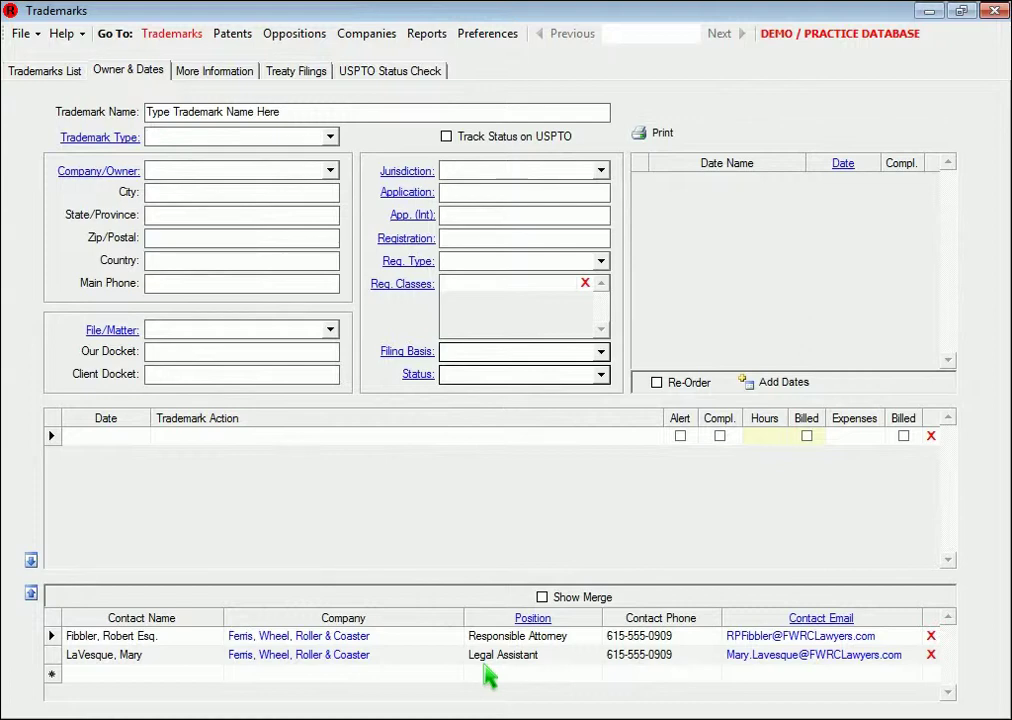
left_click_drag(282, 112, 158, 122)
type("Car Baths")
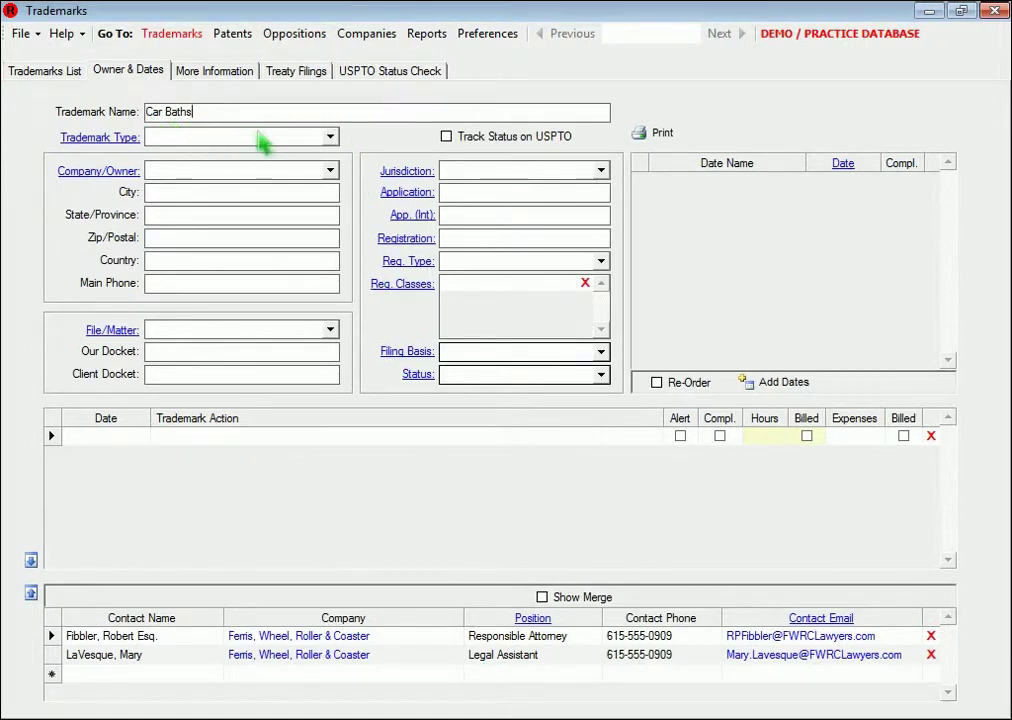
Set the trademark type to Standard Characters and the company/owner to Car Baths, LLC
left_click(328, 138)
left_click(240, 202)
left_click(330, 171)
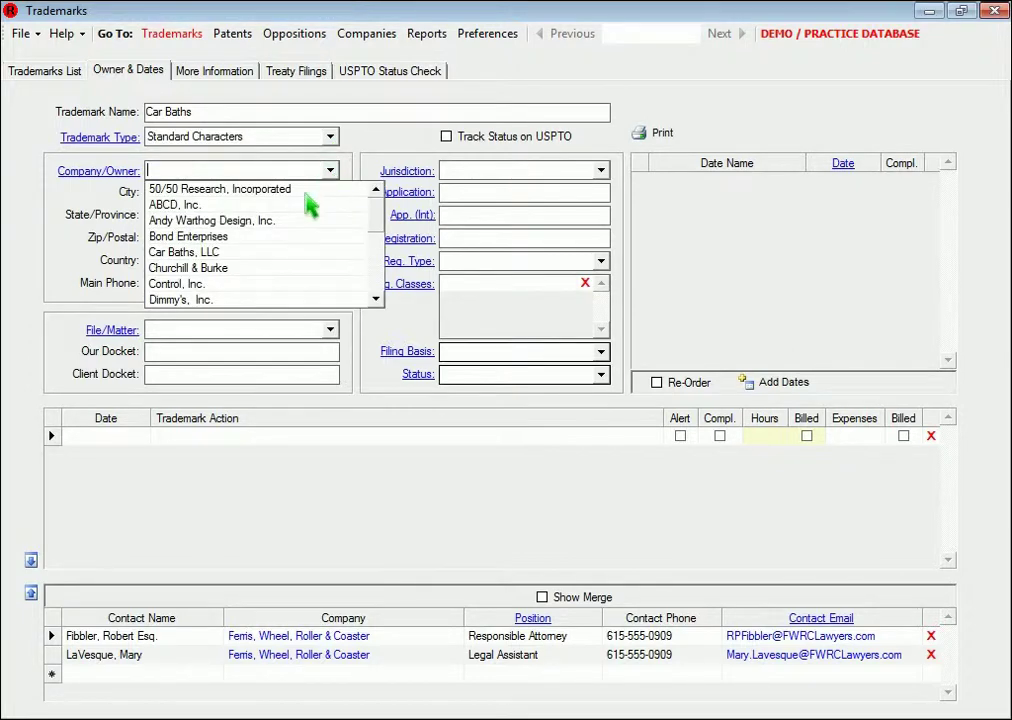
left_click(212, 253)
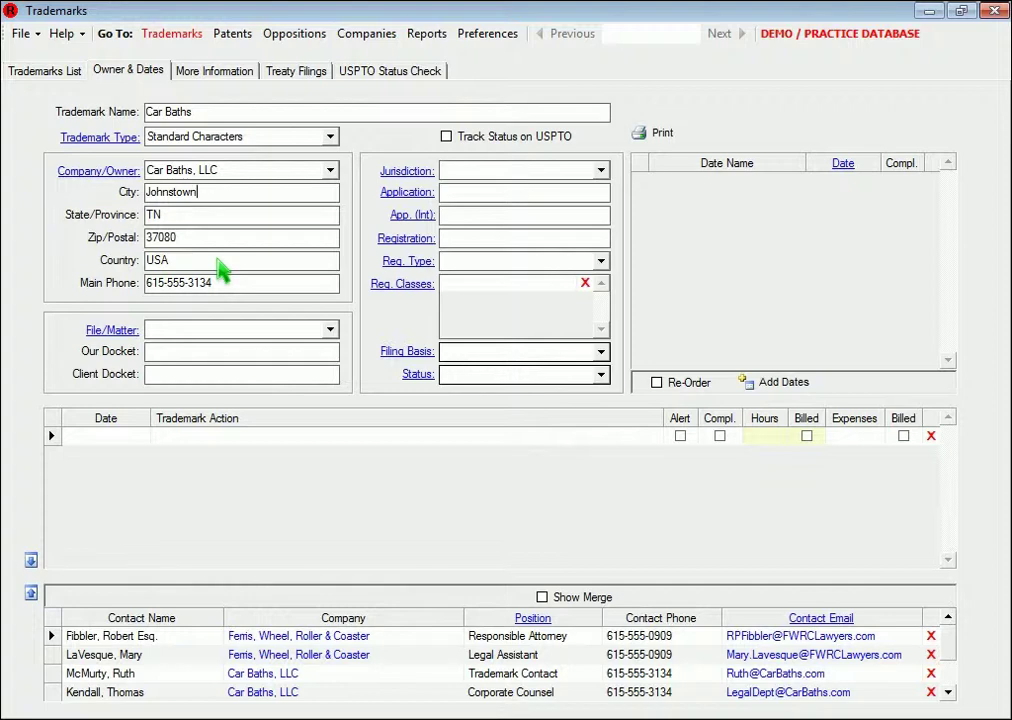
Clear the trademark name and refill it by copying "Car Baths" from the existing trademark names
left_click(215, 116)
key("BackSpace")
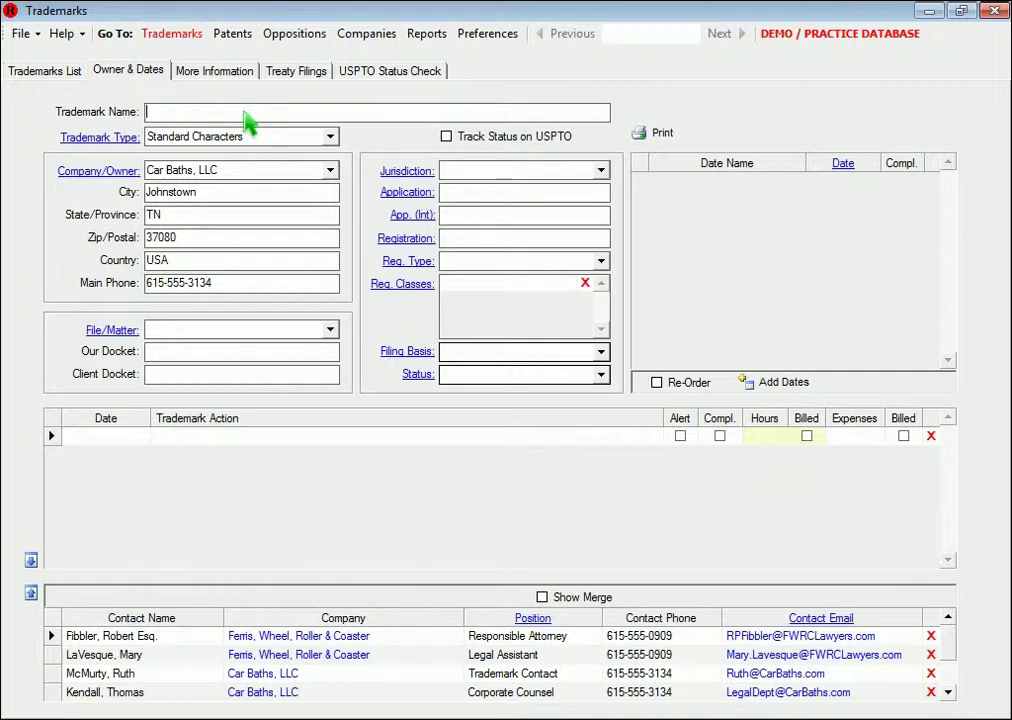
double_click(250, 117)
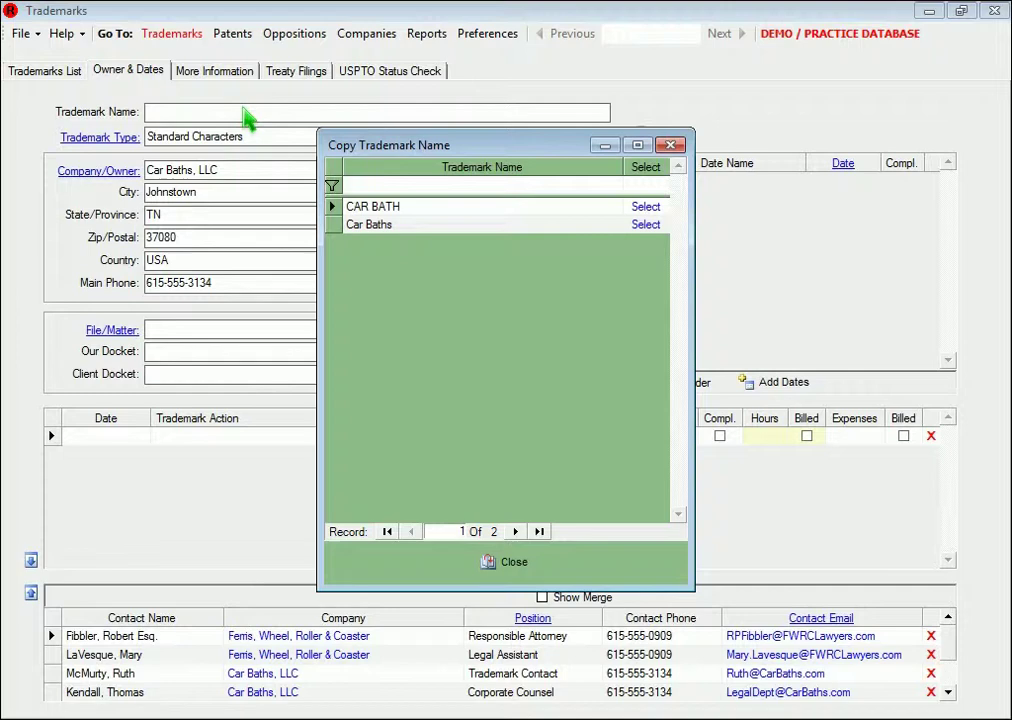
left_click(655, 230)
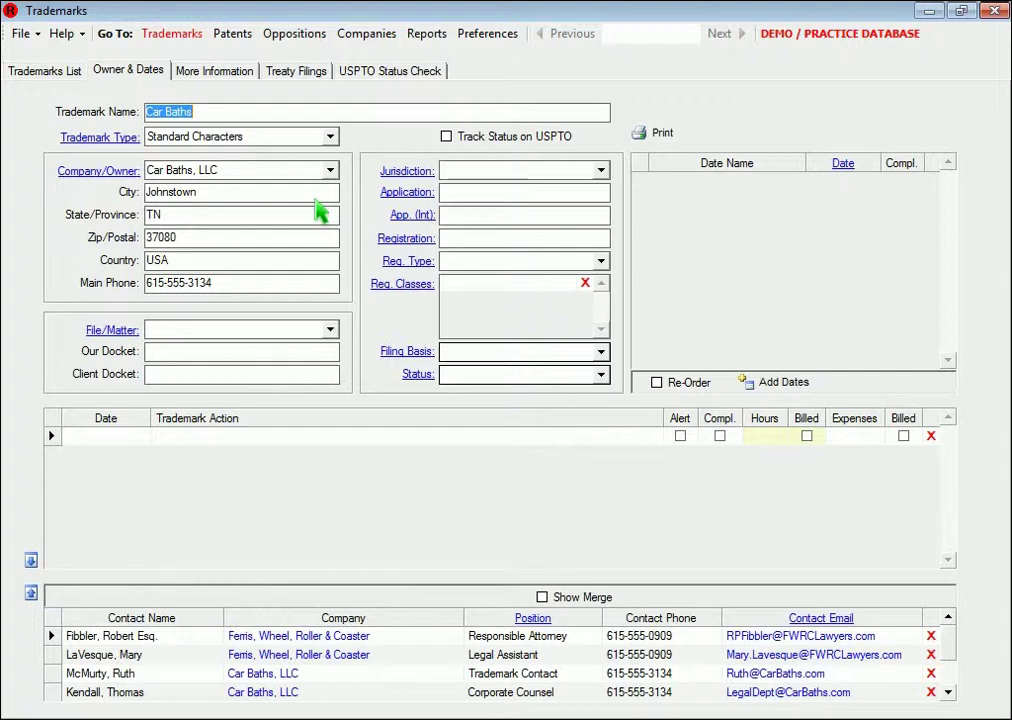
Review the file numbers and matter names stored for Car Baths, LLC, leaving the list unedited
left_click(332, 335)
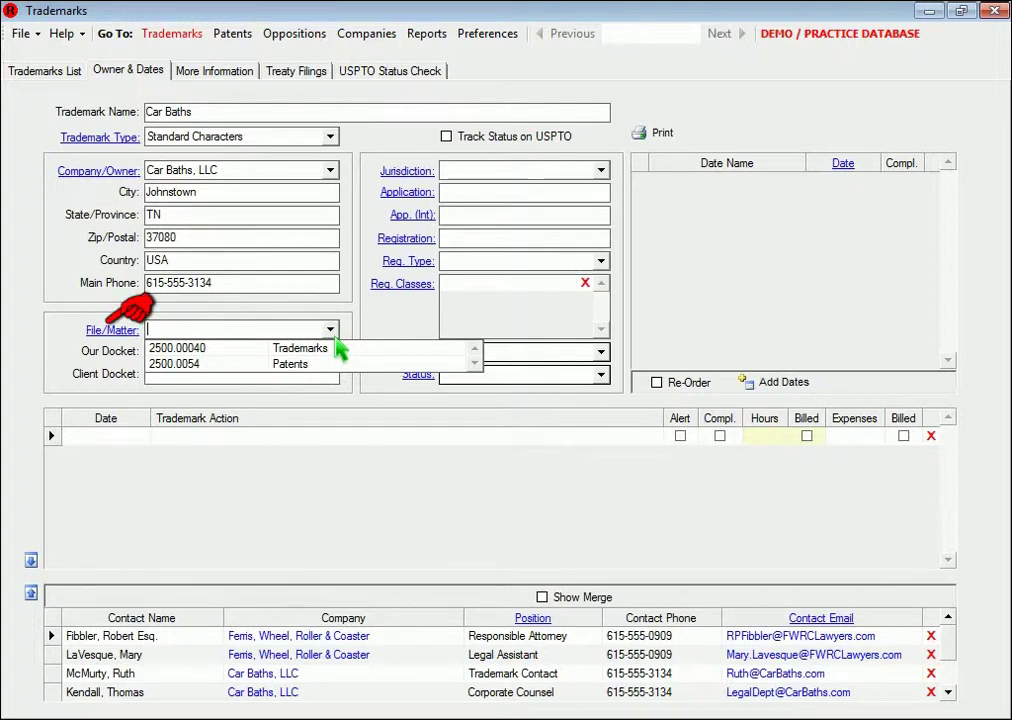
key("Escape")
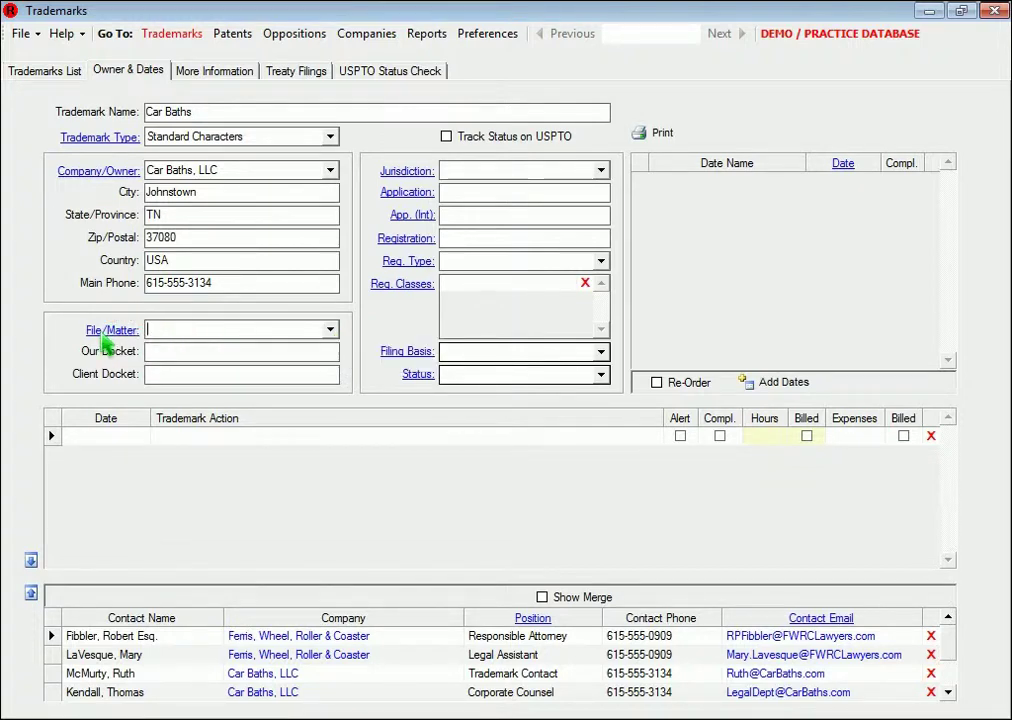
left_click(101, 333)
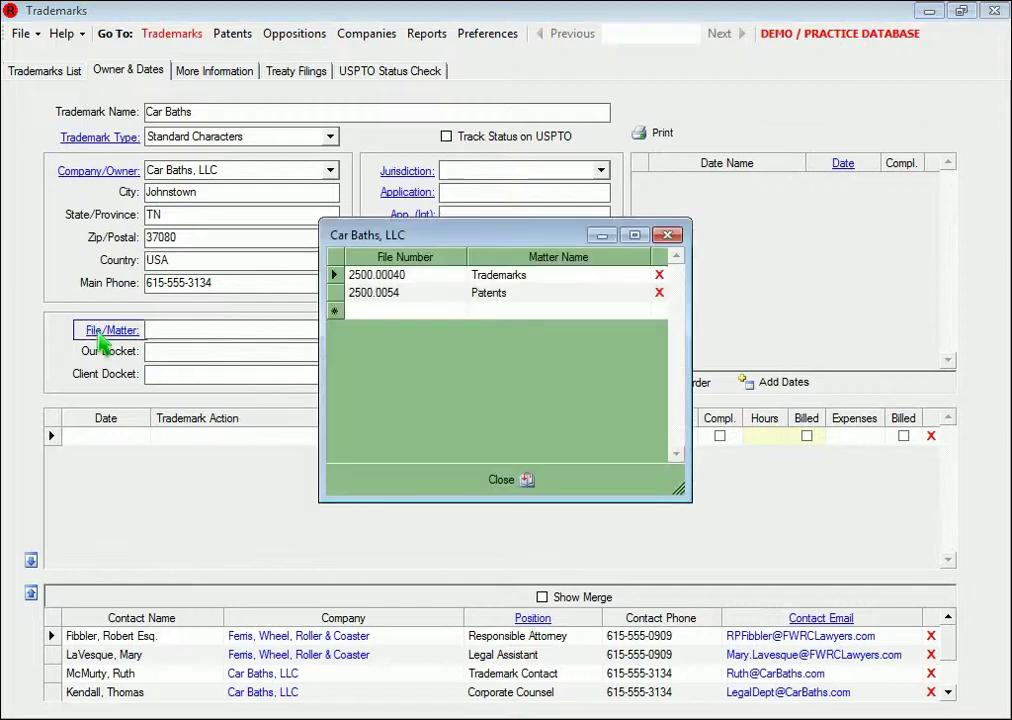
left_click(505, 482)
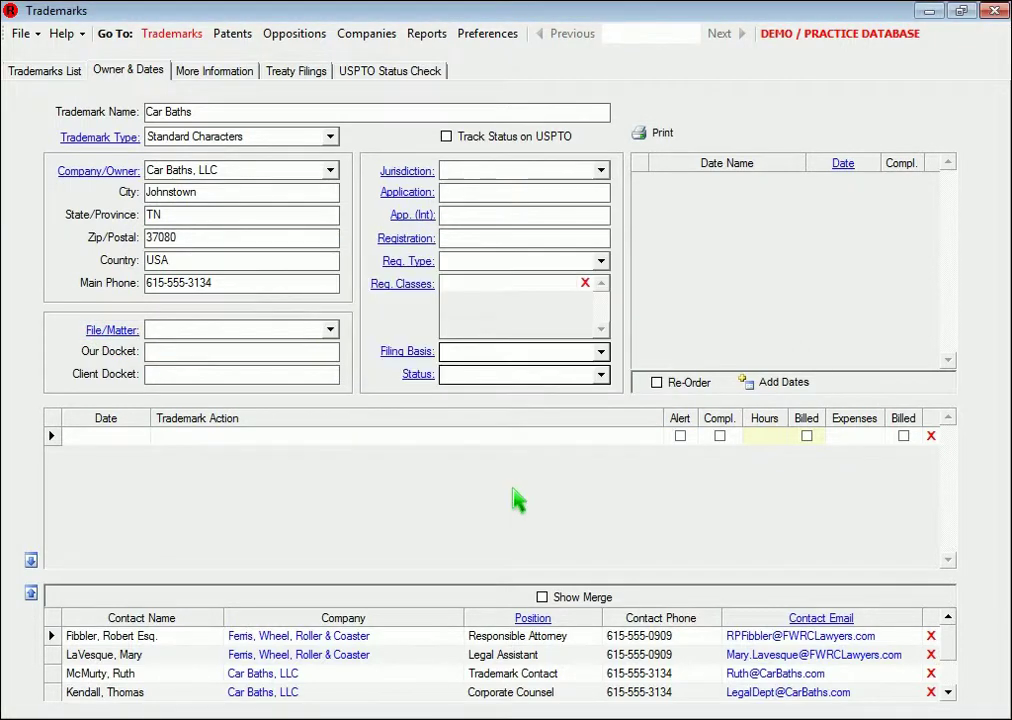
Assign the Trademarks file/matter 2500.00040 and enter 12345 as our docket
left_click(330, 331)
left_click(296, 353)
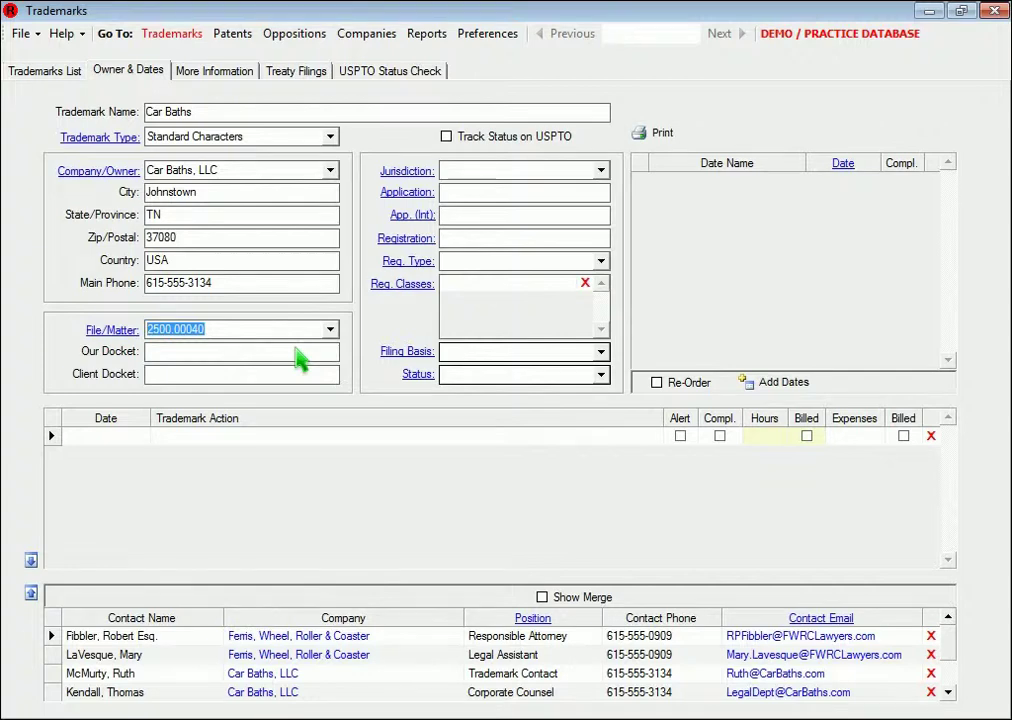
key("Tab")
type("12345")
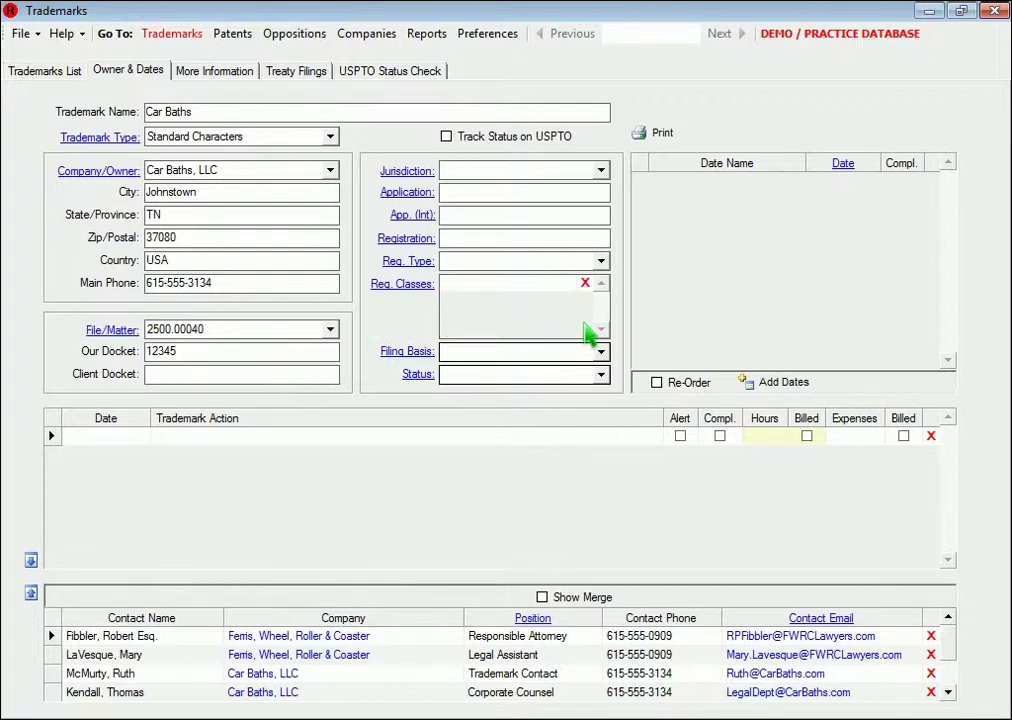
Set the registration type to Principal Register, check the list of available jurisdictions and set the jurisdiction to USA
left_click(600, 262)
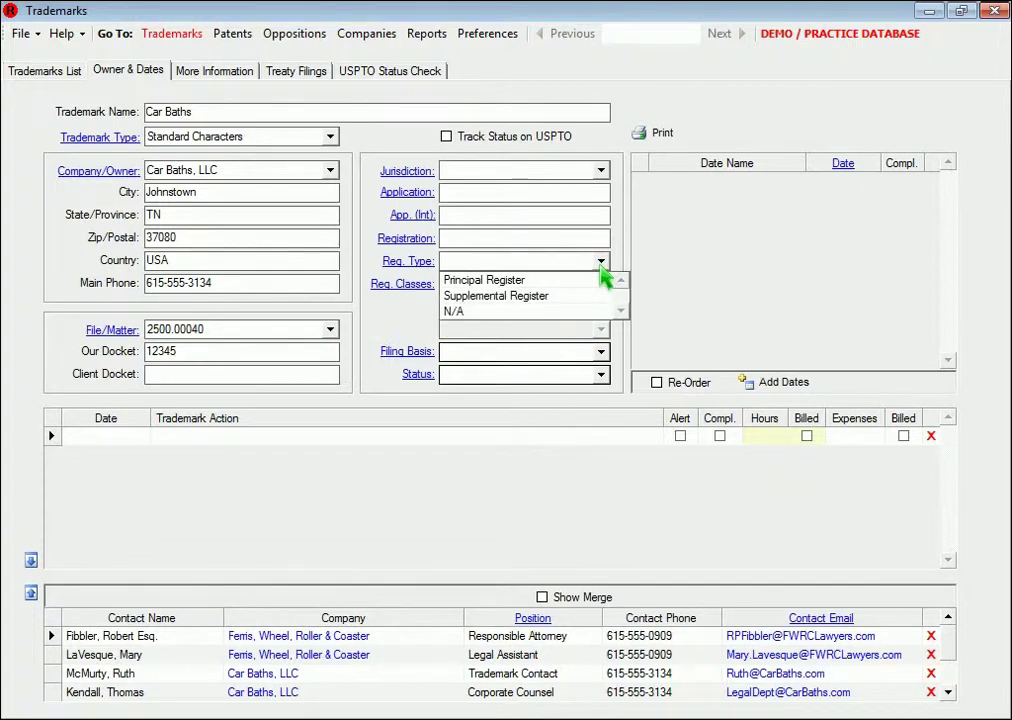
left_click(583, 283)
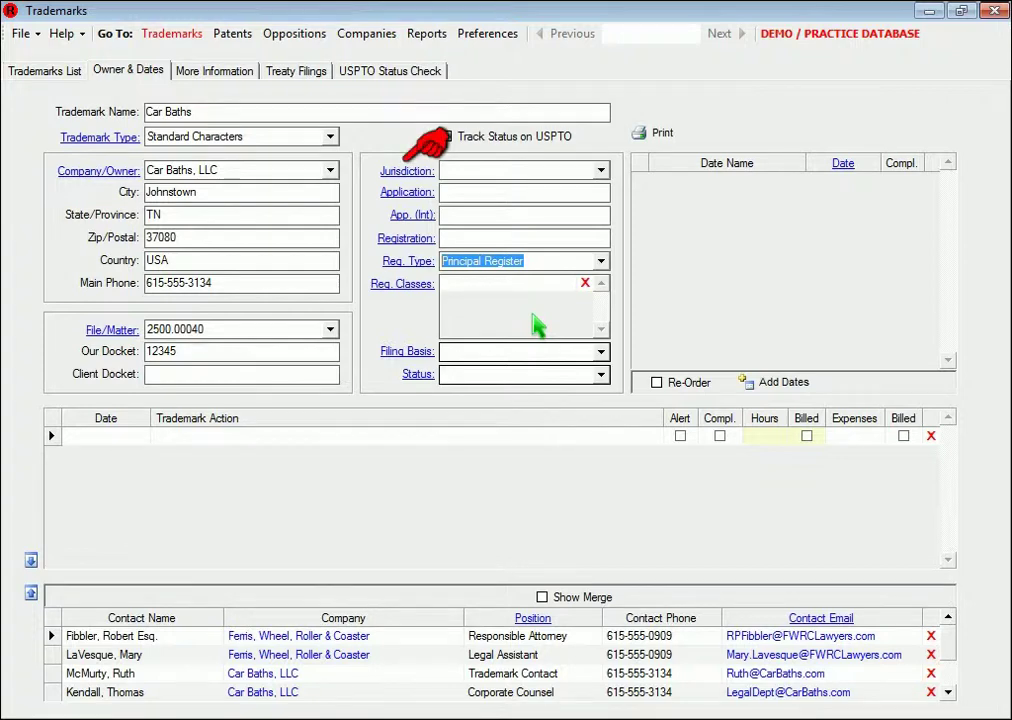
left_click(411, 176)
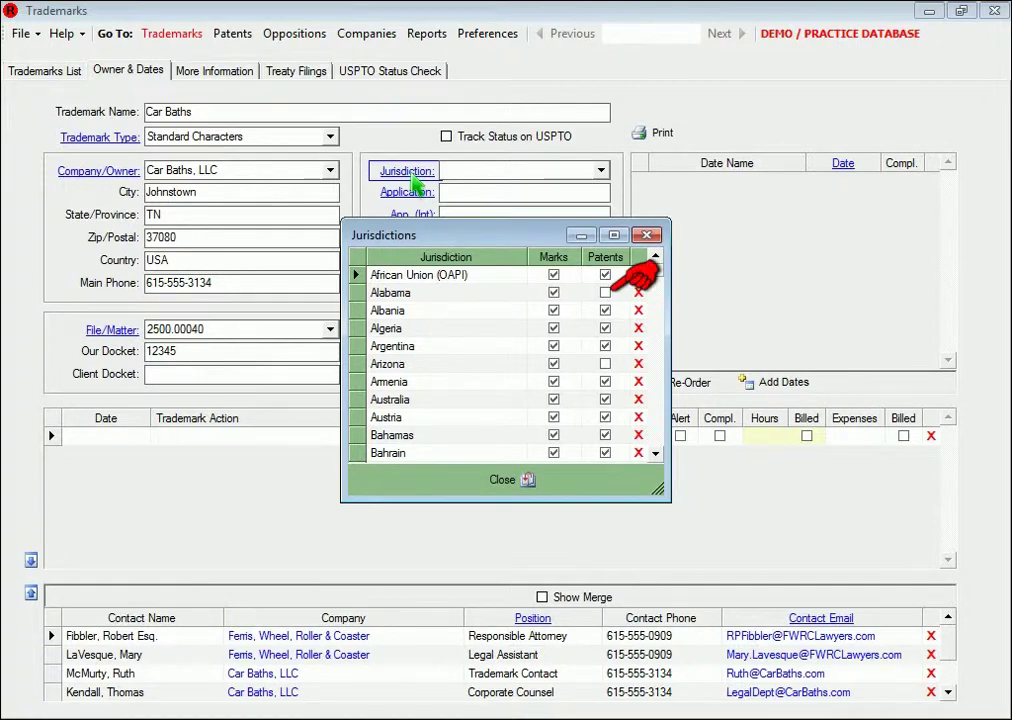
left_click(510, 479)
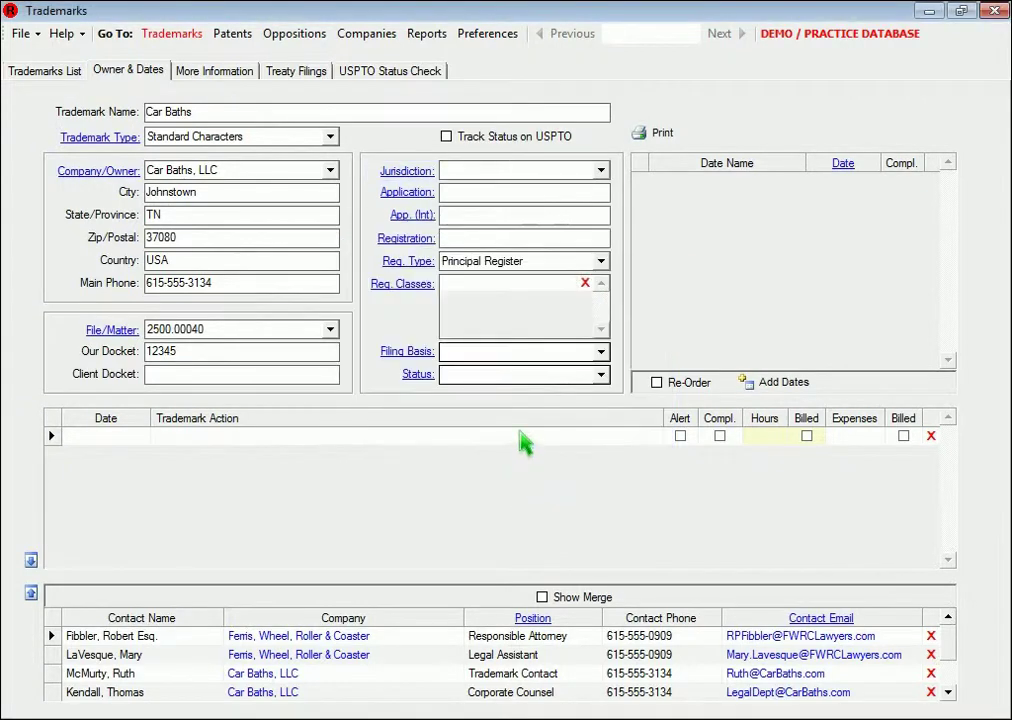
left_click(603, 172)
left_click_drag(624, 206, 630, 297)
scroll(565, 287, "down", 2)
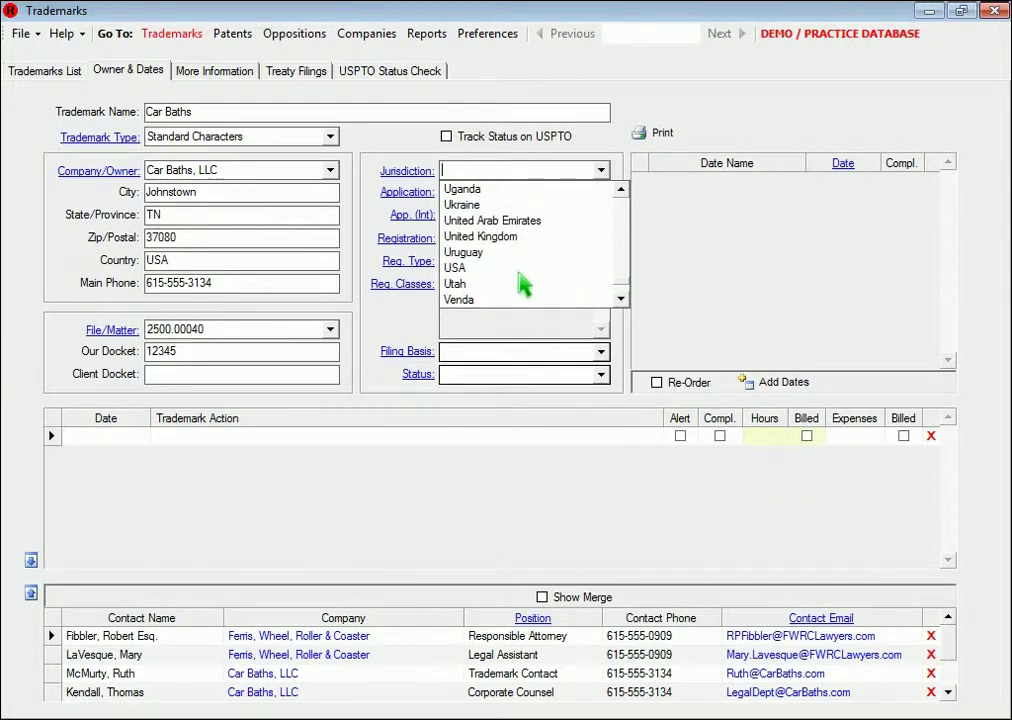
left_click(520, 268)
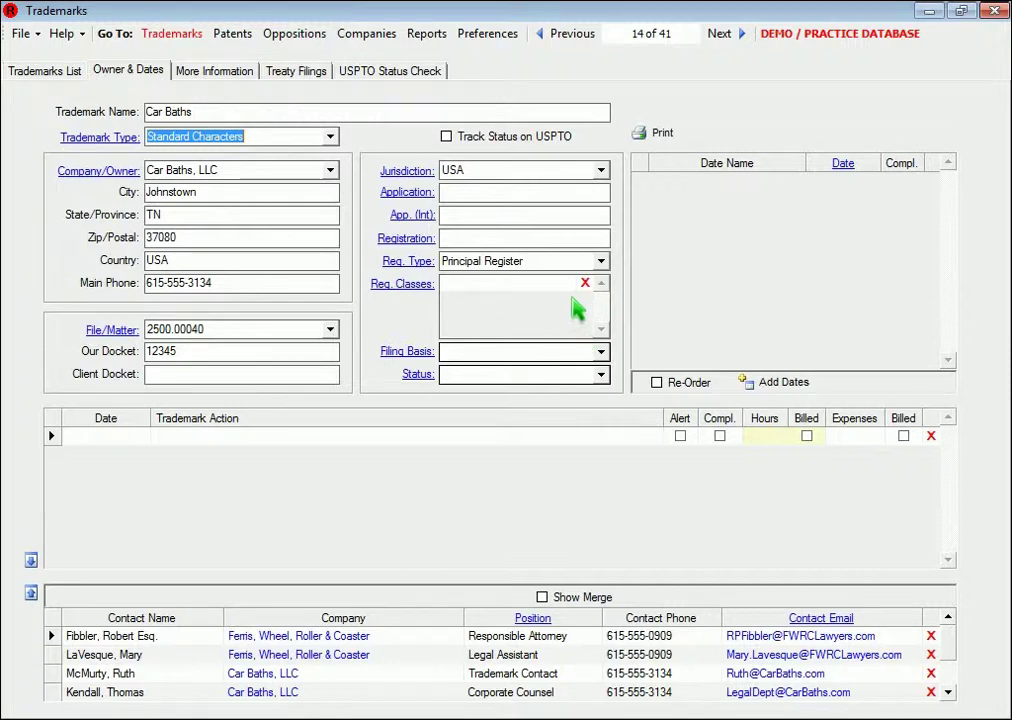
Add International Class 06 and International Class 07 to the trademark's registration classes
left_click(574, 286)
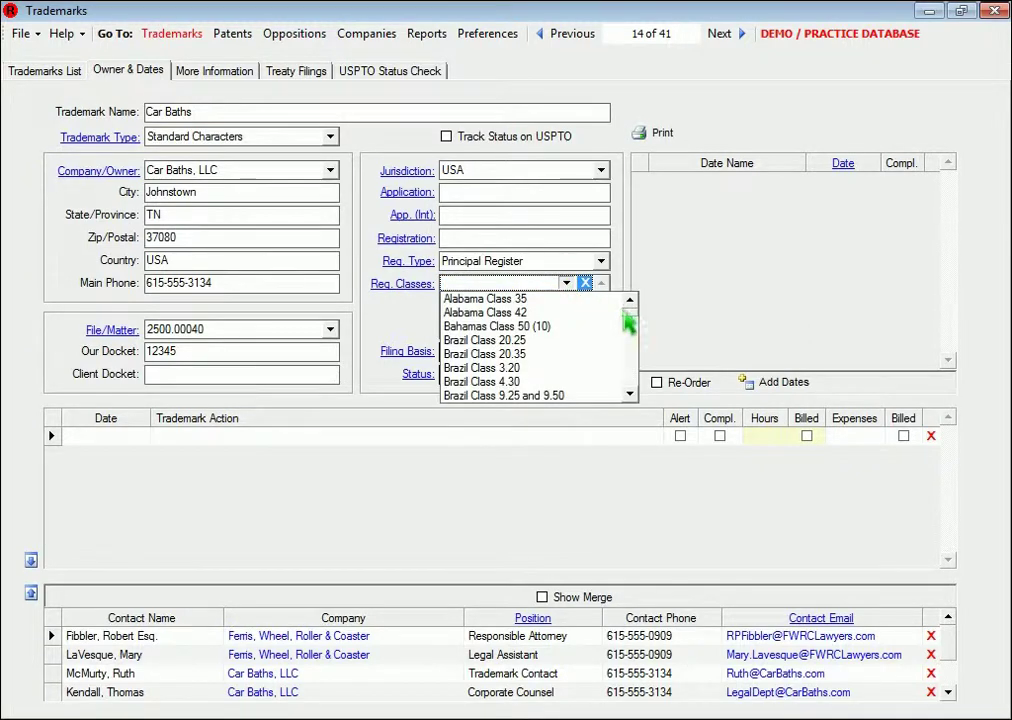
scroll(600, 320, "down", 5)
scroll(570, 345, "down", 1)
left_click(560, 341)
left_click(542, 300)
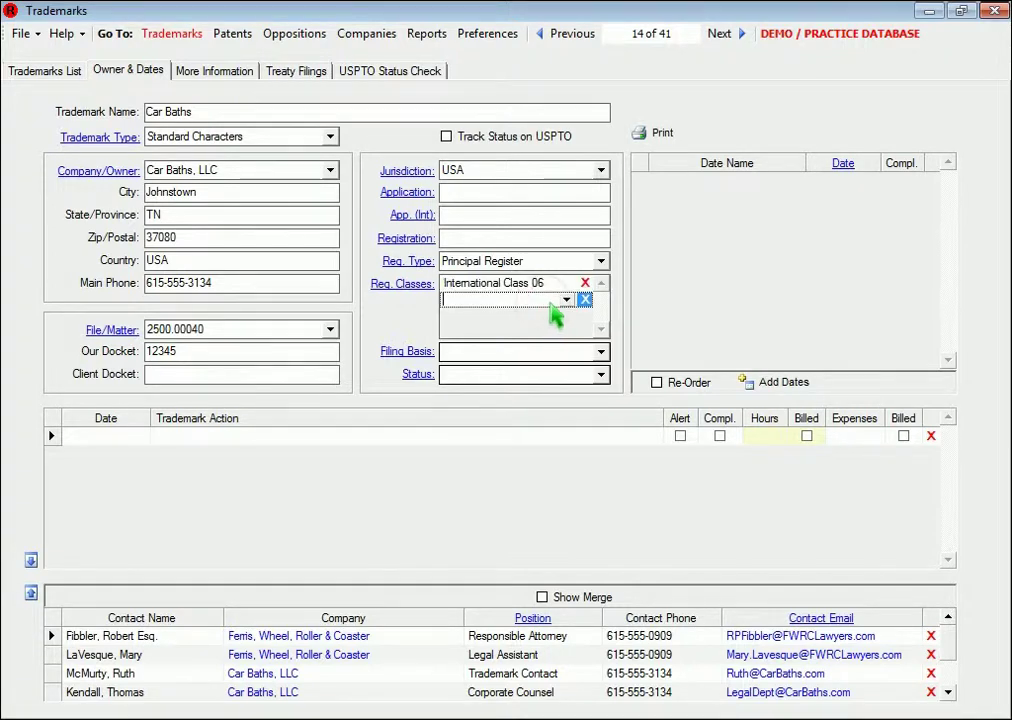
left_click(566, 300)
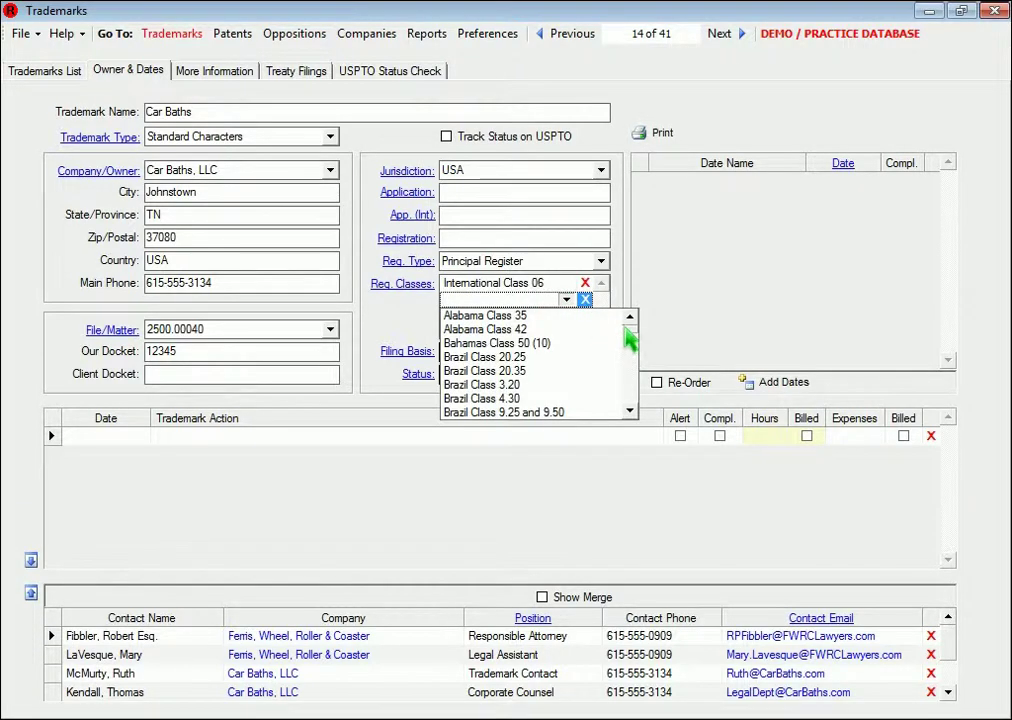
scroll(600, 340, "down", 5)
scroll(565, 378, "down", 1)
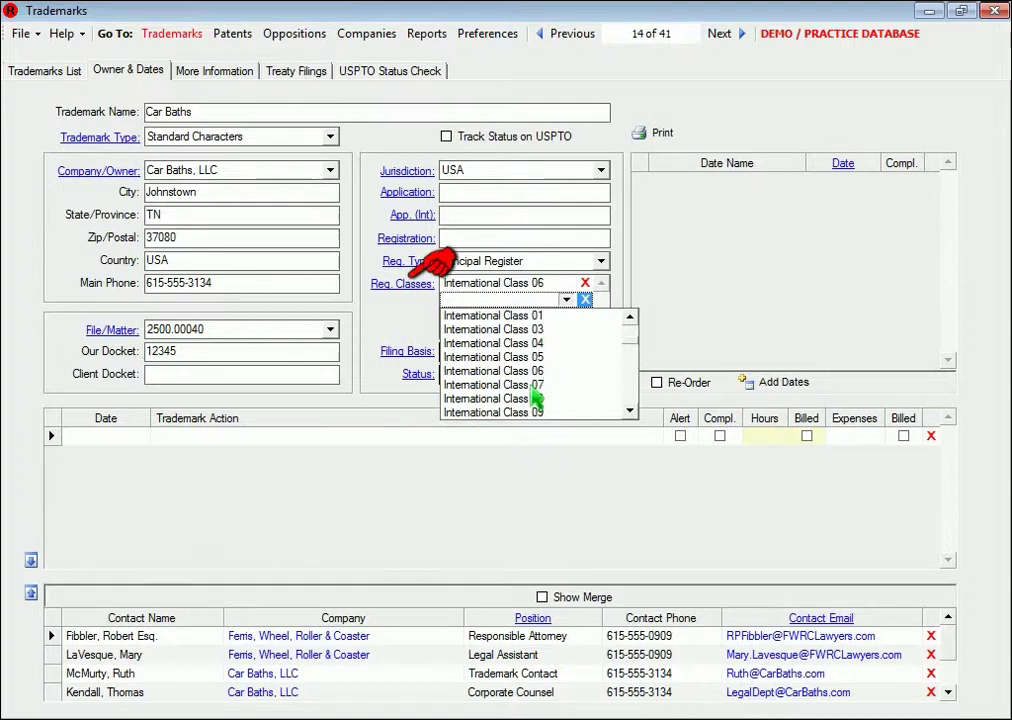
left_click(534, 392)
Add an entry named "New Class" at the end of the master list of registration classes
left_click(404, 284)
scroll(583, 334, "down", 20)
left_click(487, 488)
type("New Class")
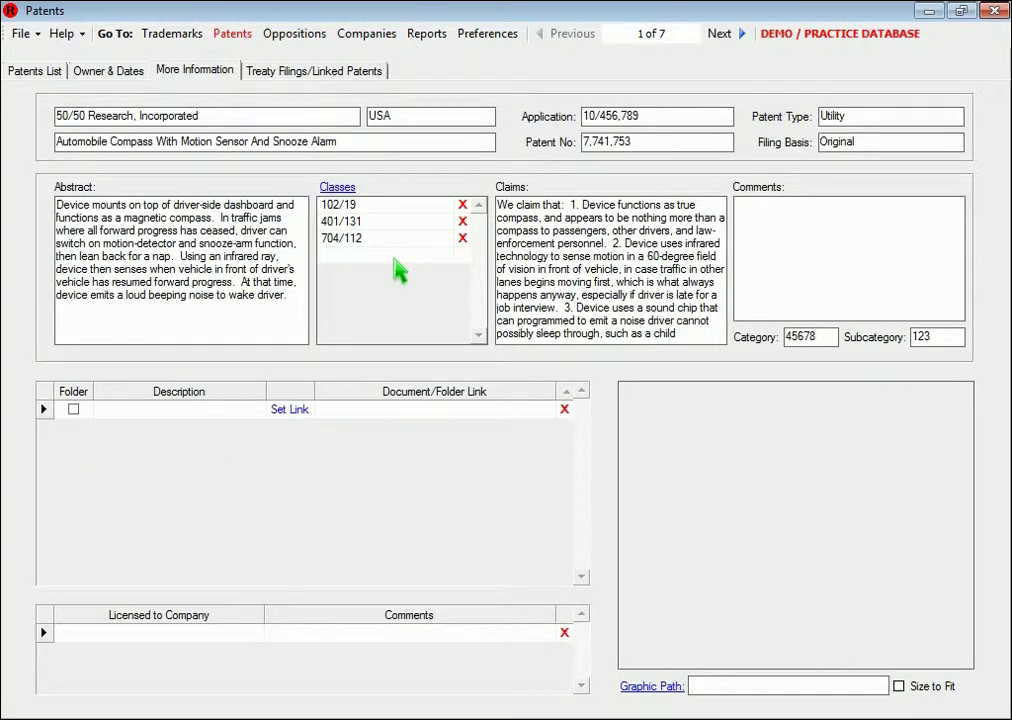
On the 50/50 Research compass patent, open the empty class entry for selection and view the editable classes list
left_click(395, 256)
left_click(446, 259)
left_click(448, 260)
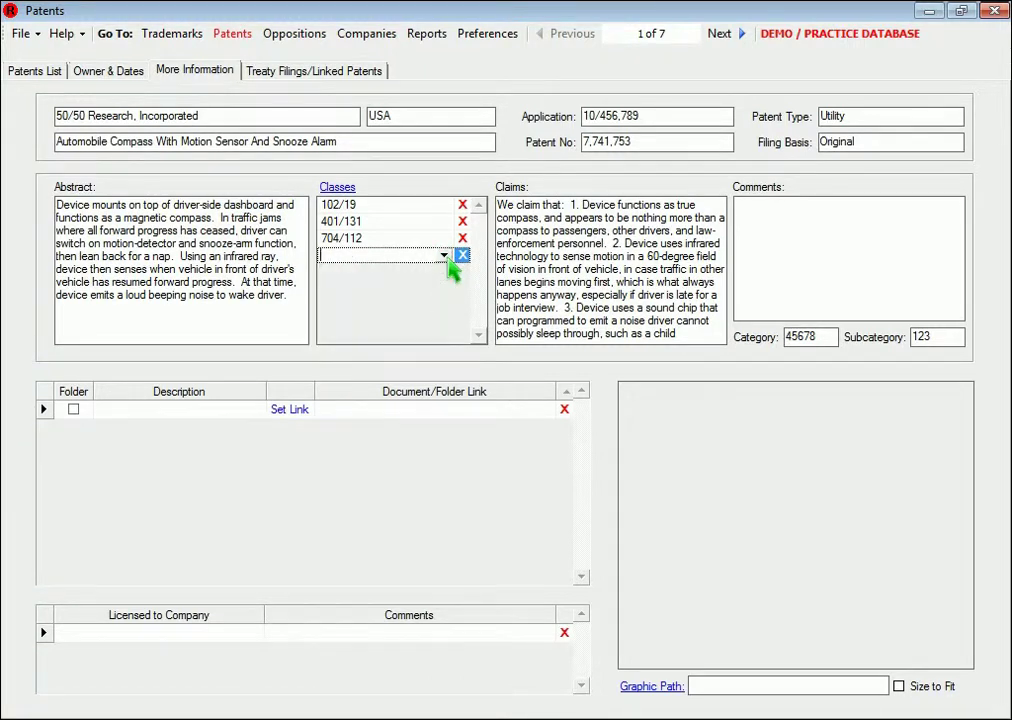
left_click(338, 188)
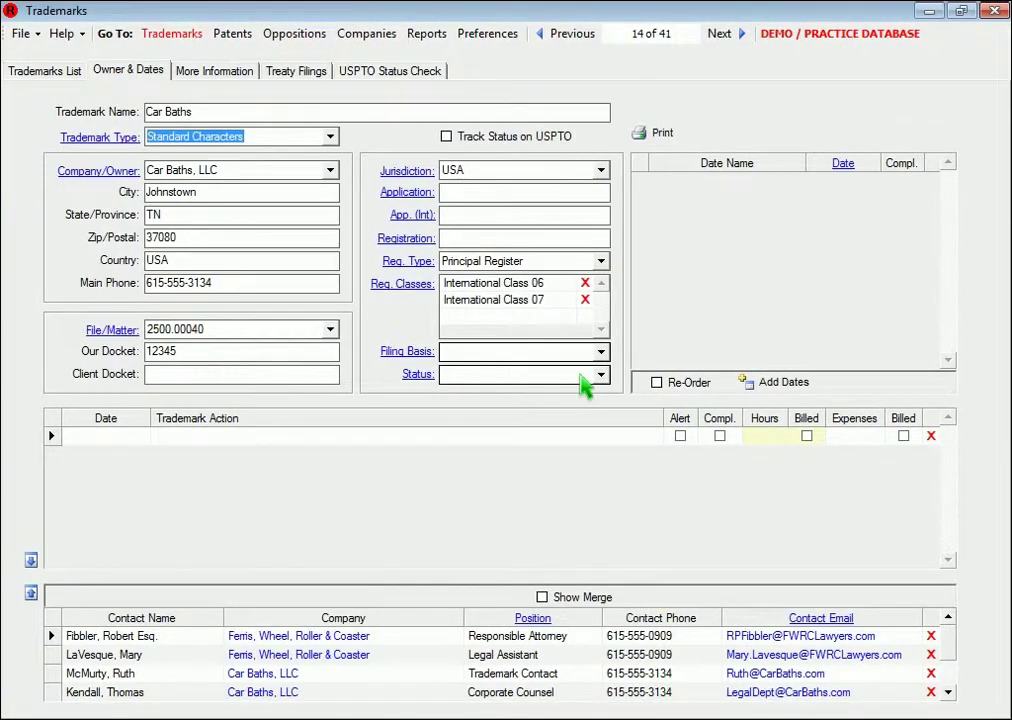
Set the Car Baths trademark's filing basis to Use and its status to Registered
left_click(601, 352)
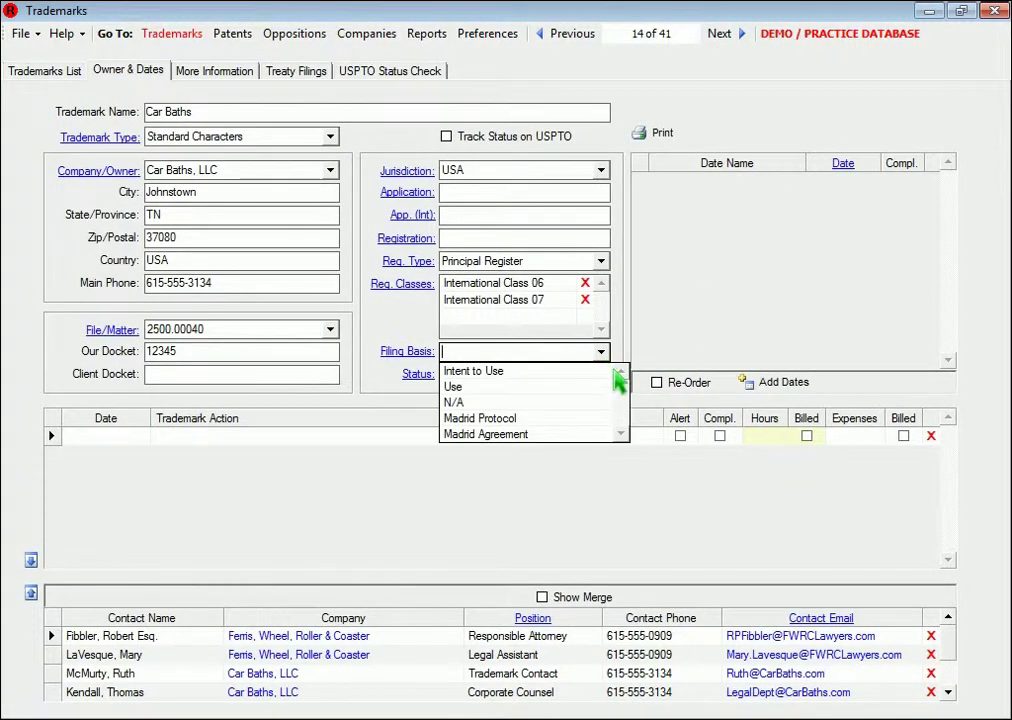
left_click(495, 386)
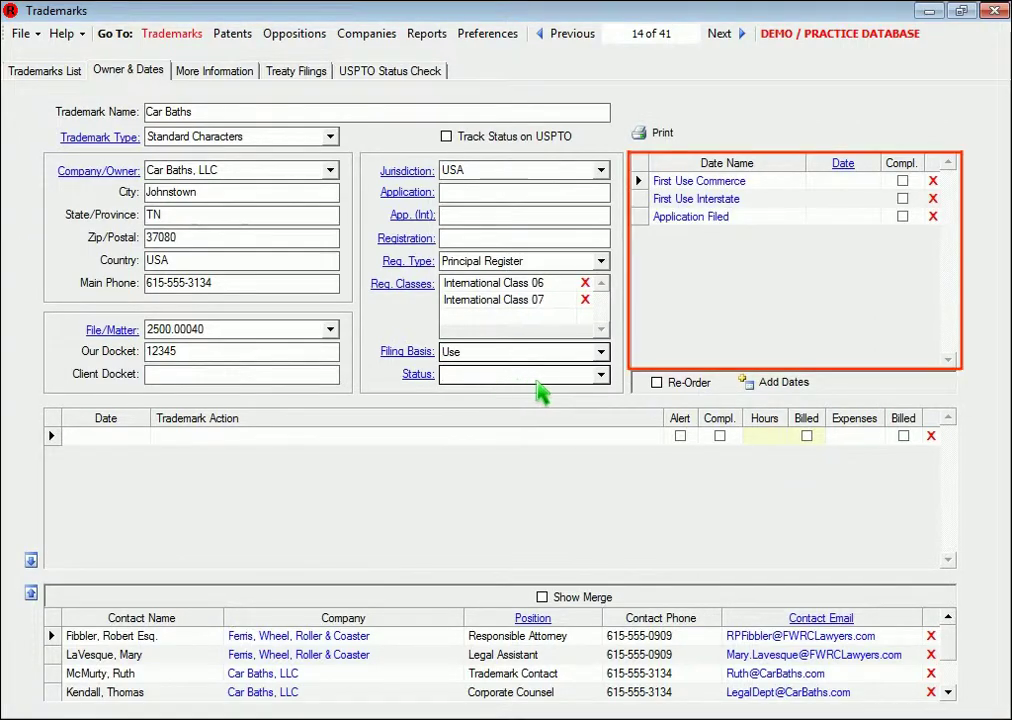
left_click(603, 378)
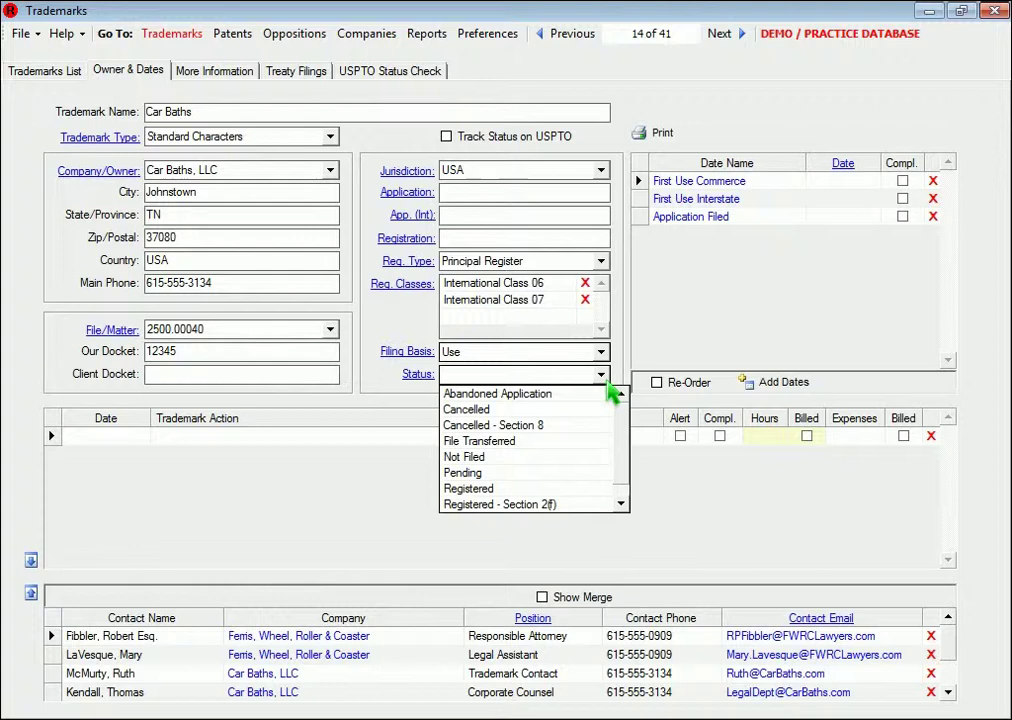
left_click(472, 489)
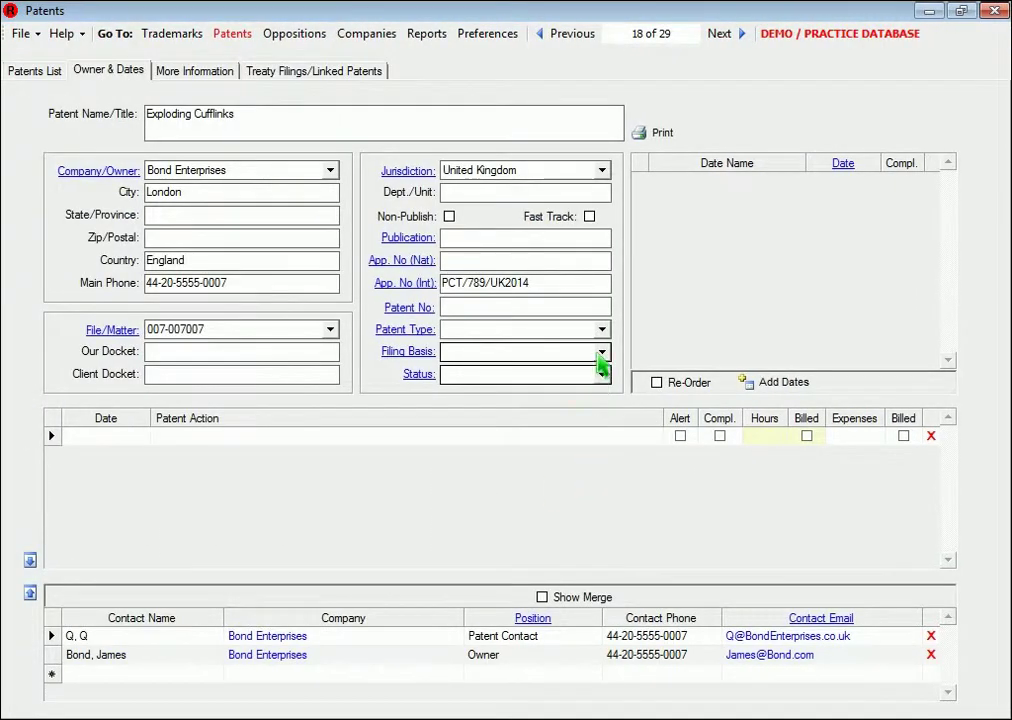
On the Exploding Cufflinks patent record, set the patent type to PCT and the status to Issued
left_click(601, 330)
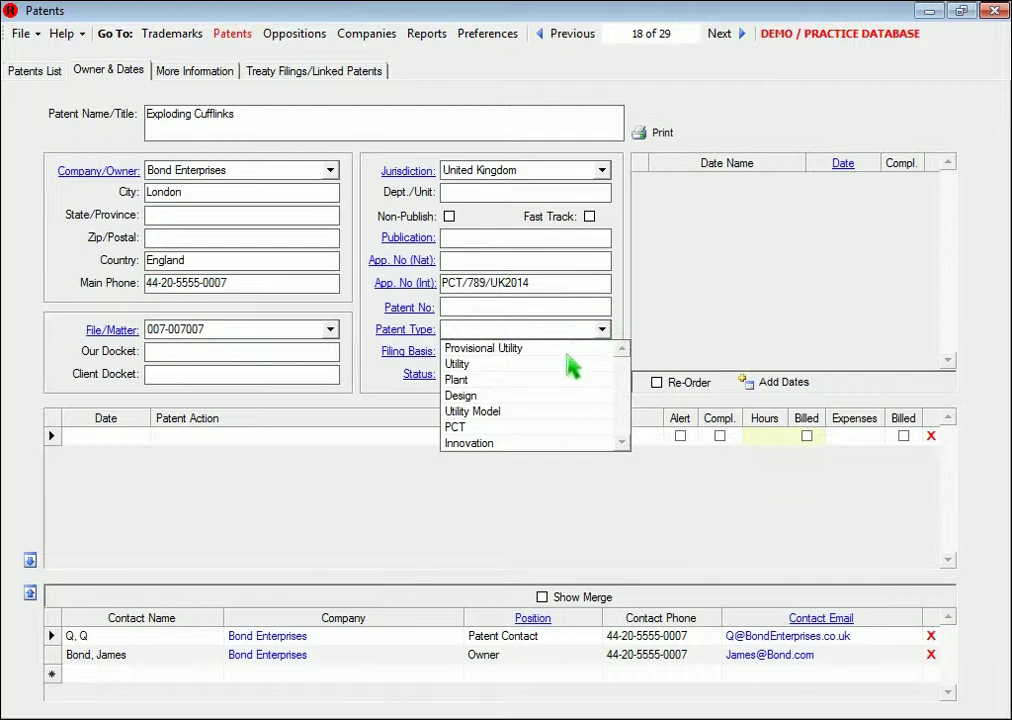
left_click(478, 428)
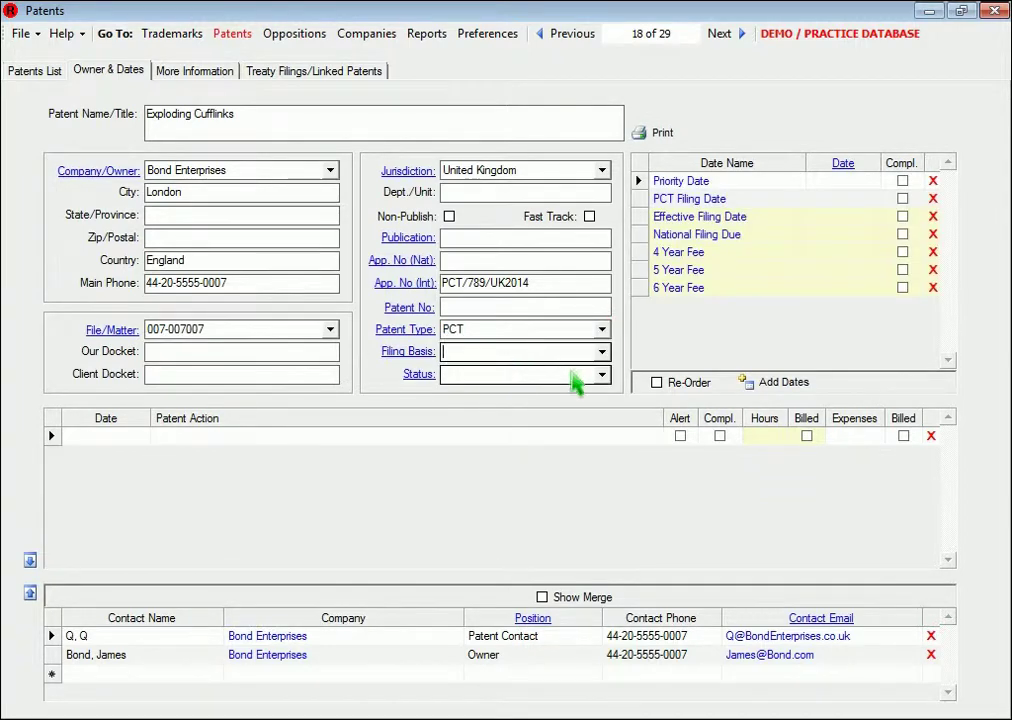
left_click(601, 374)
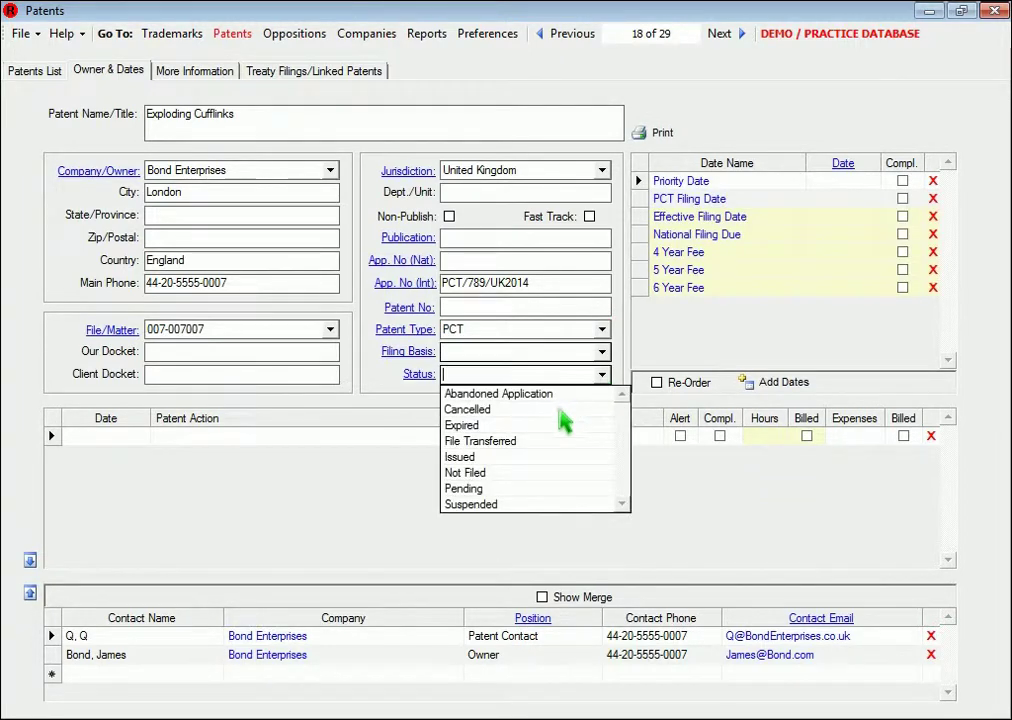
left_click(492, 457)
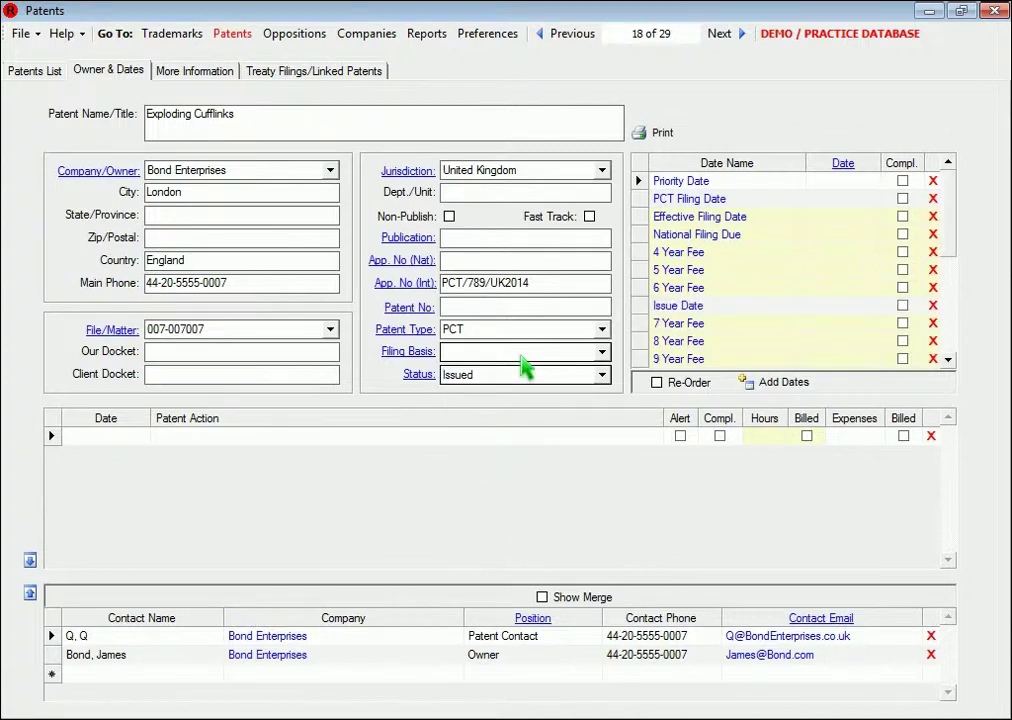
Add a document link described as "Full Abstract" to ExplodingCufflinksAbstract.docx on the Exploding Cufflinks patent, and open the linked document to check it
left_click(210, 78)
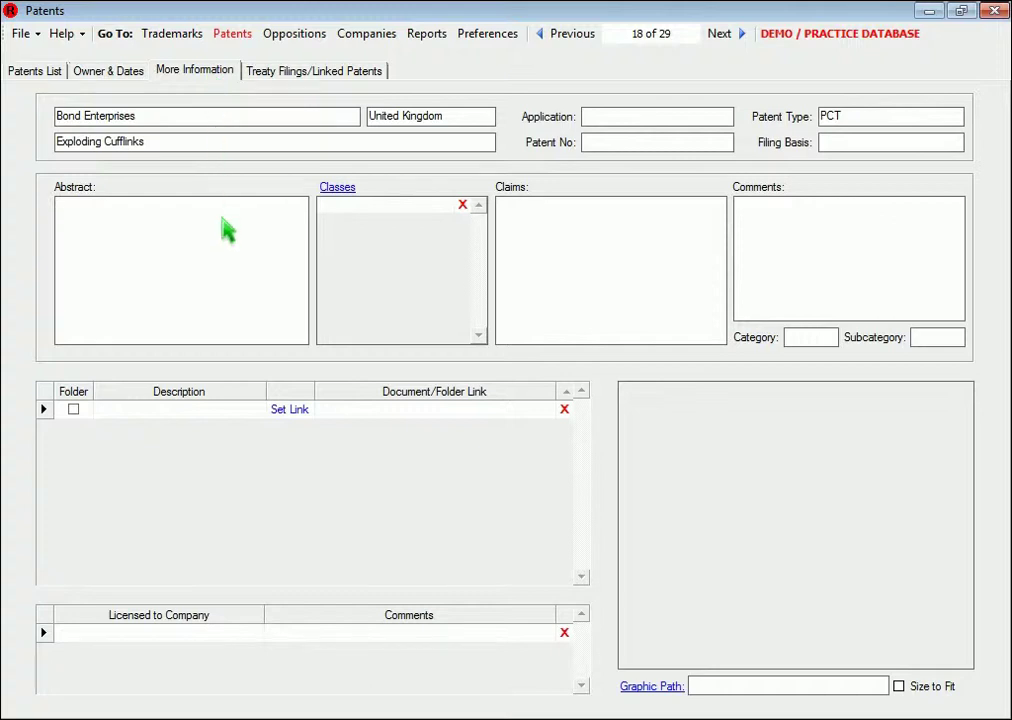
left_click(229, 247)
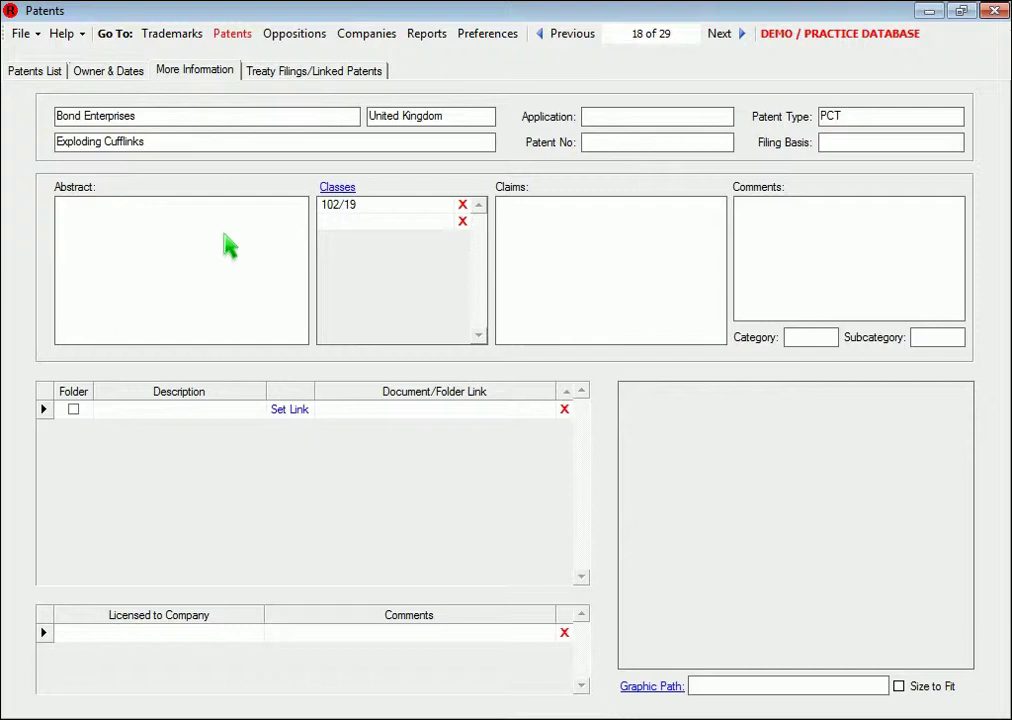
left_click(209, 417)
type("Full Abstract")
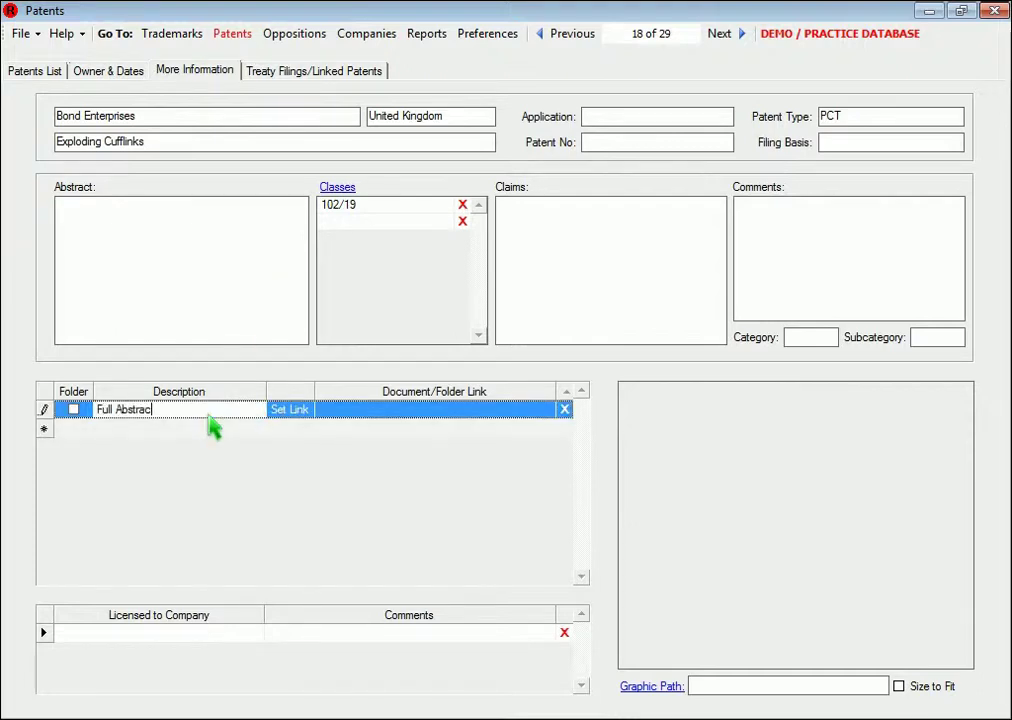
left_click(300, 420)
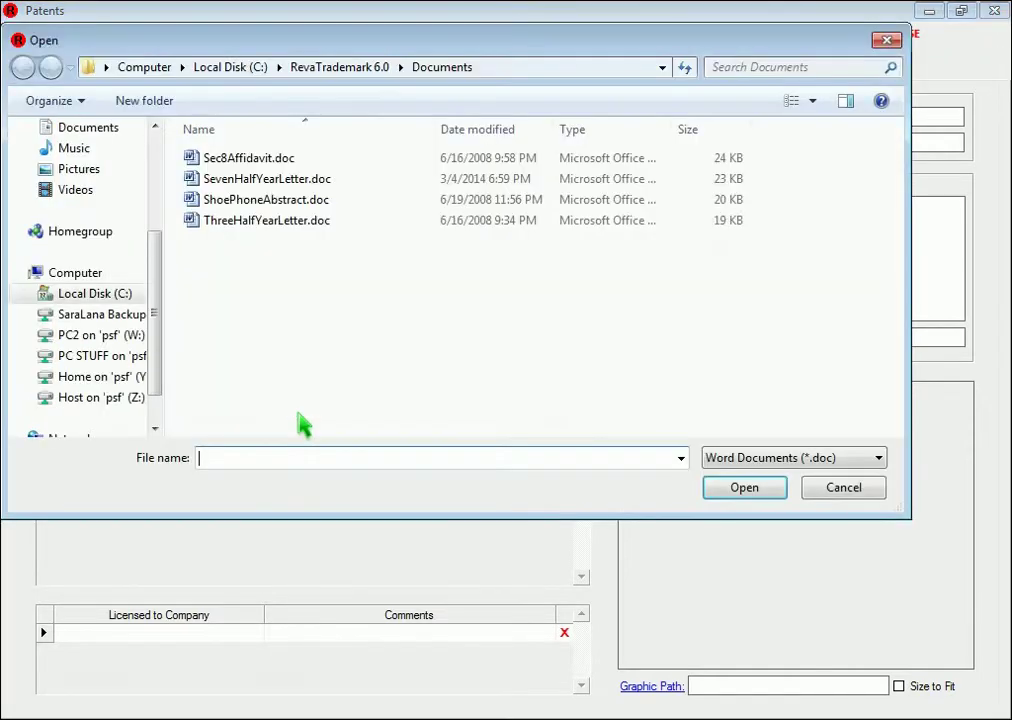
left_click(882, 462)
left_click(843, 493)
left_click(290, 168)
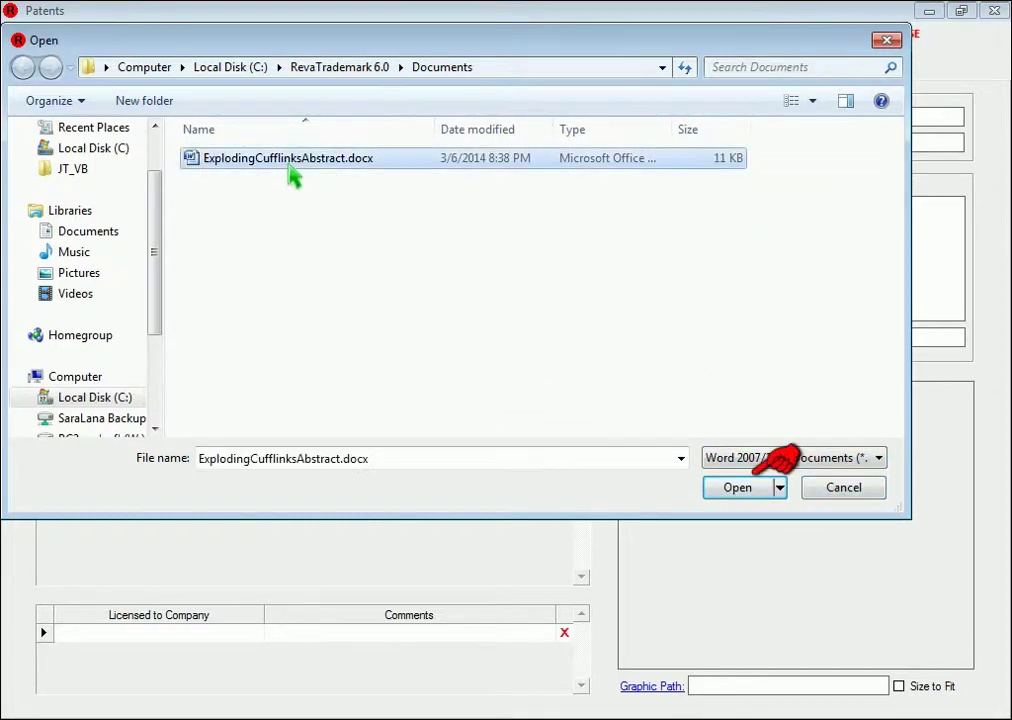
left_click(740, 490)
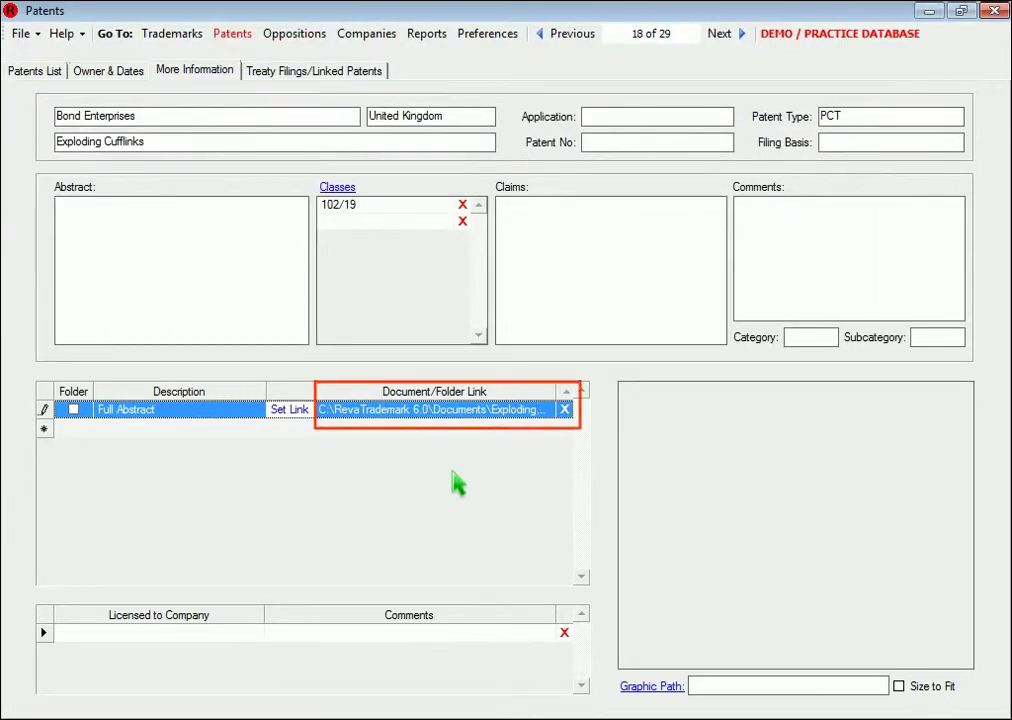
left_click(461, 411)
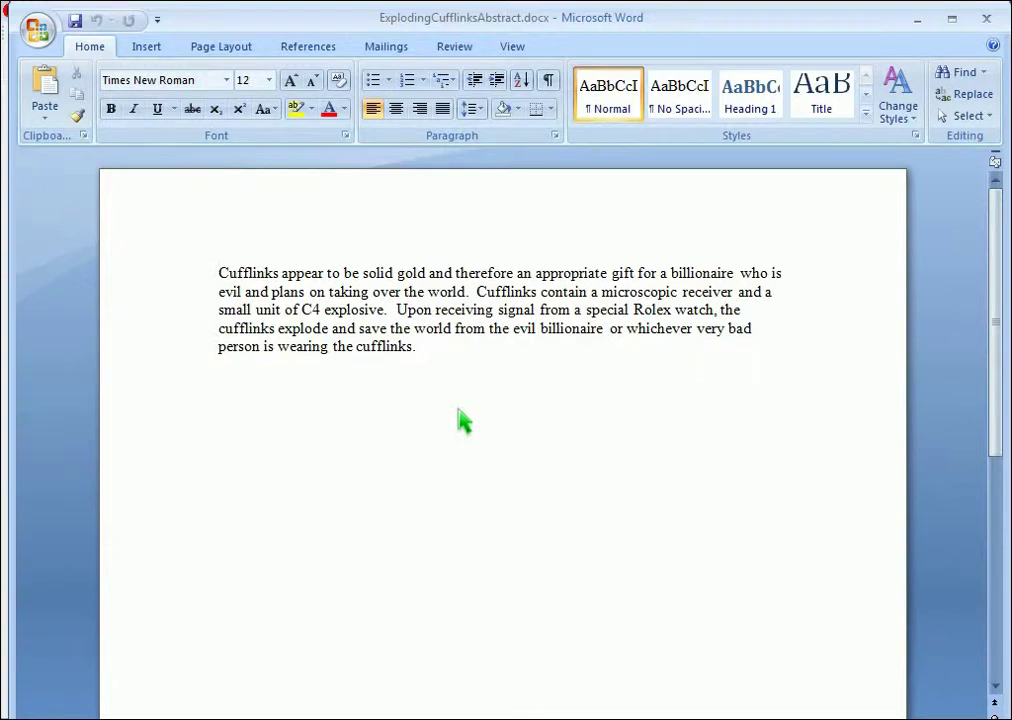
left_click(986, 19)
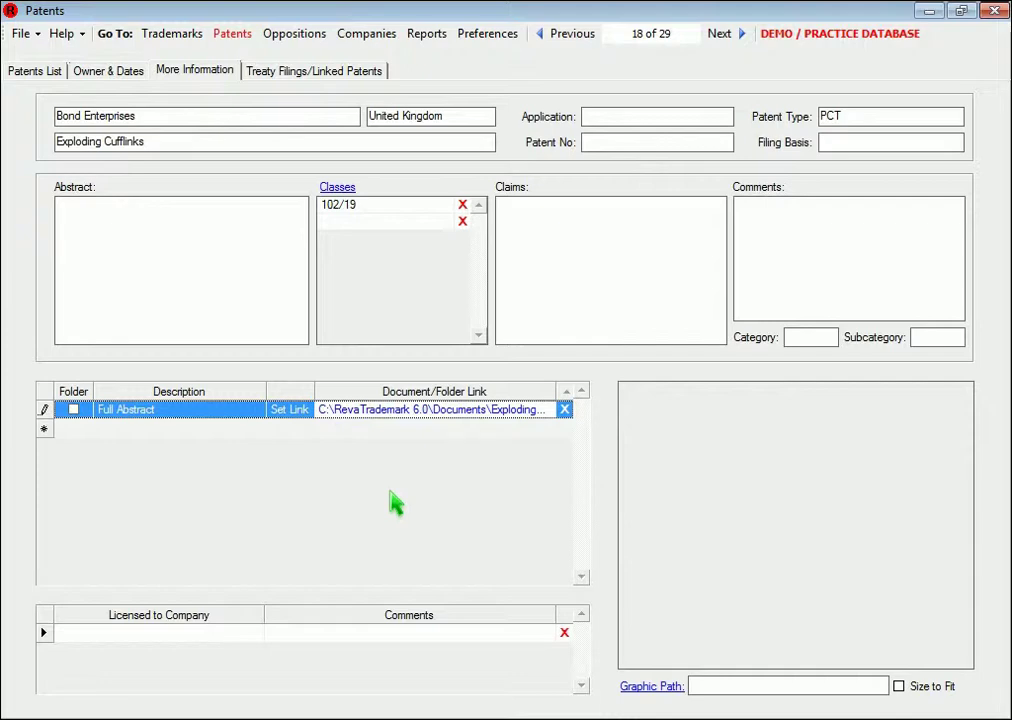
Repoint the Full Abstract link to ExplodingCufflinksAbstract.pdf, showing all file types when choosing the file
left_click(293, 410)
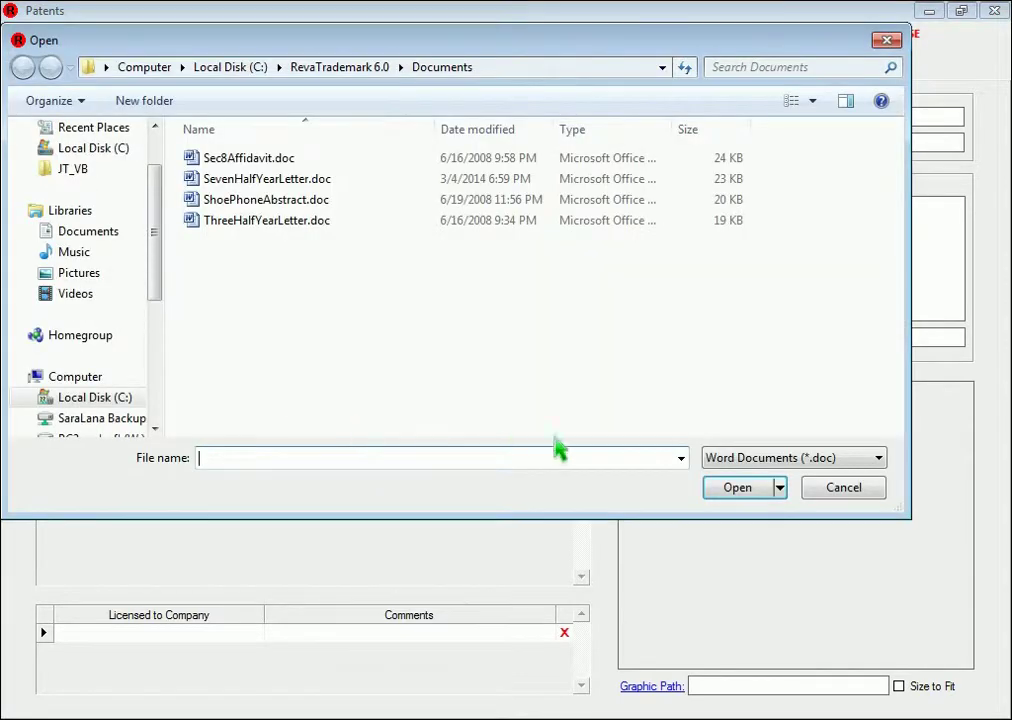
left_click(880, 460)
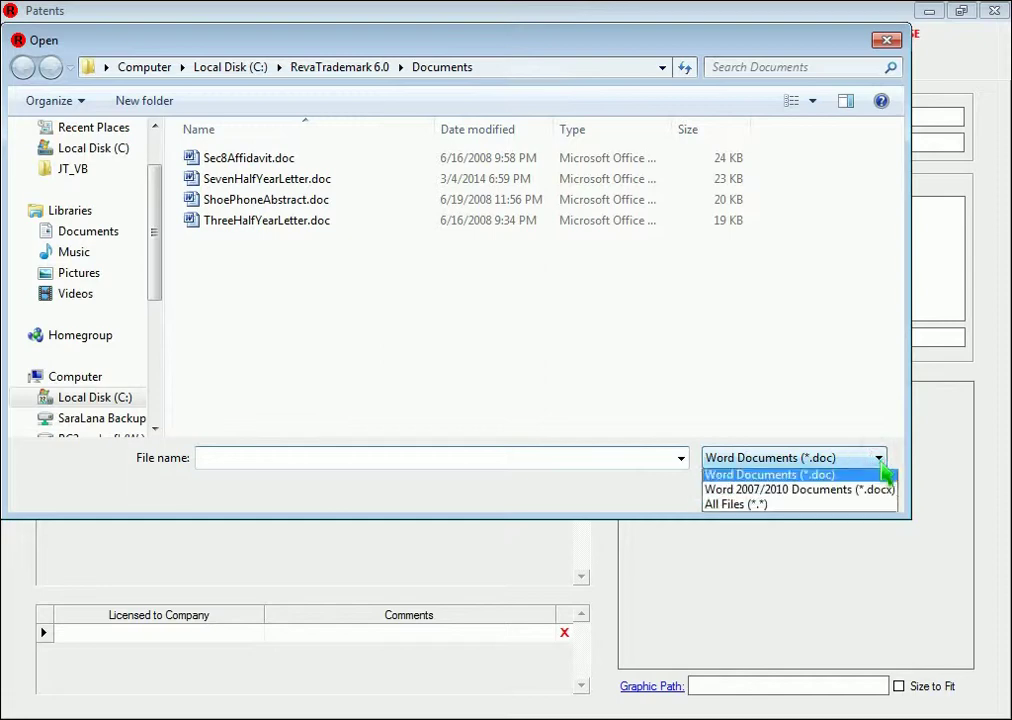
left_click(806, 505)
left_click(301, 181)
left_click(730, 492)
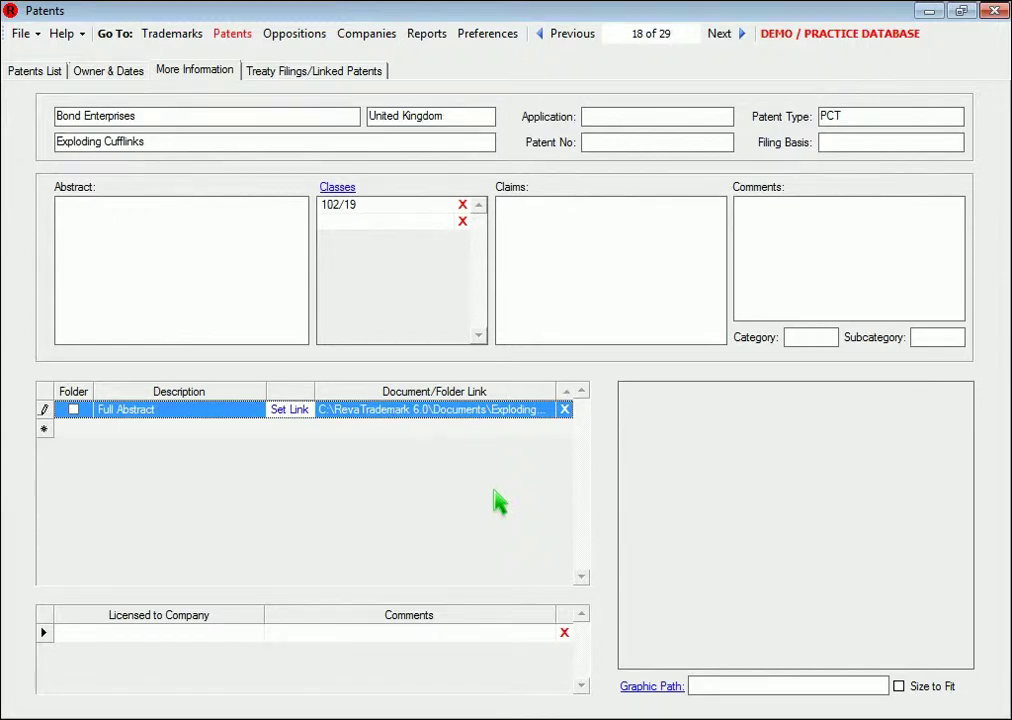
Add a folder link described as "Bond Patent Documents" to C:\RevaTrademark 6.0\Documents, and open the linked folder to check it
left_click(163, 429)
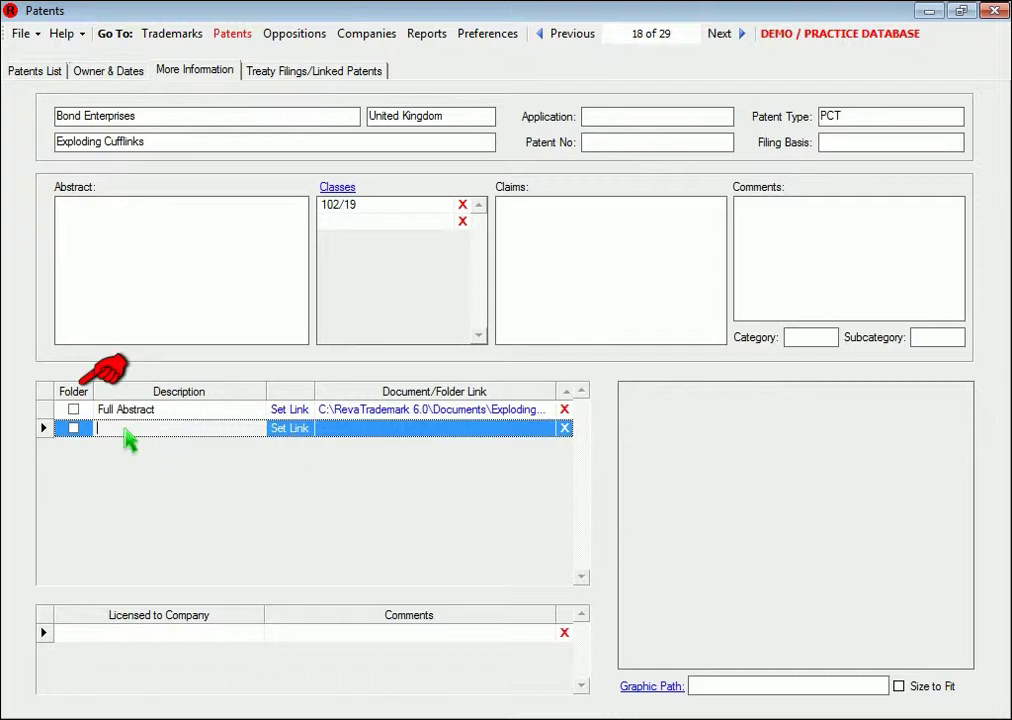
left_click(73, 429)
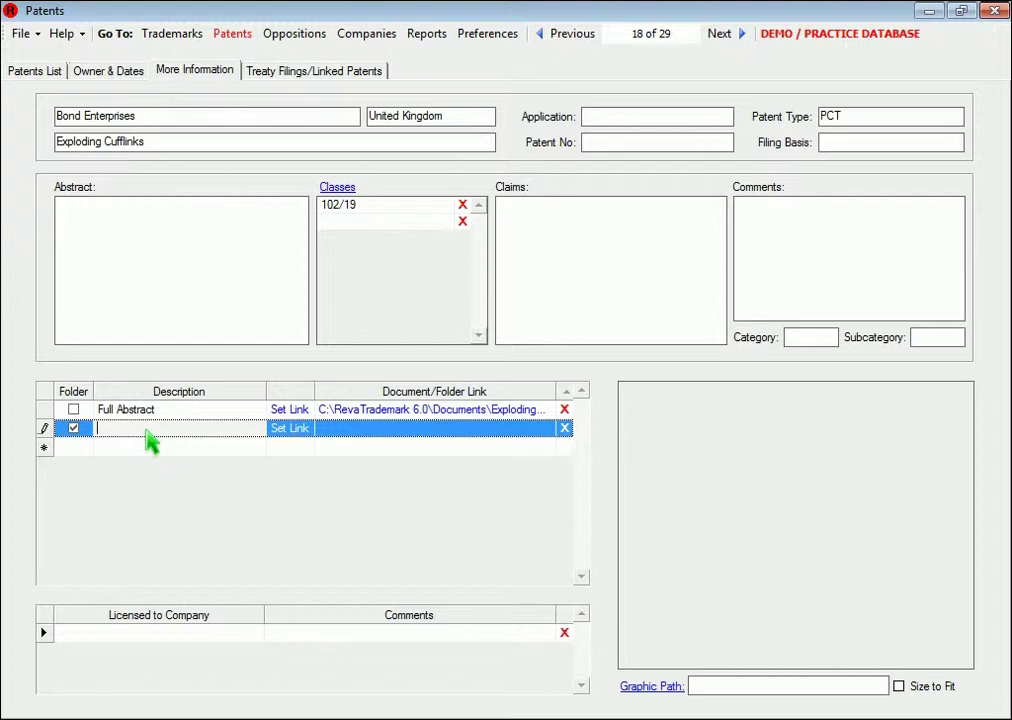
type("Bond Patent Documents")
left_click(287, 432)
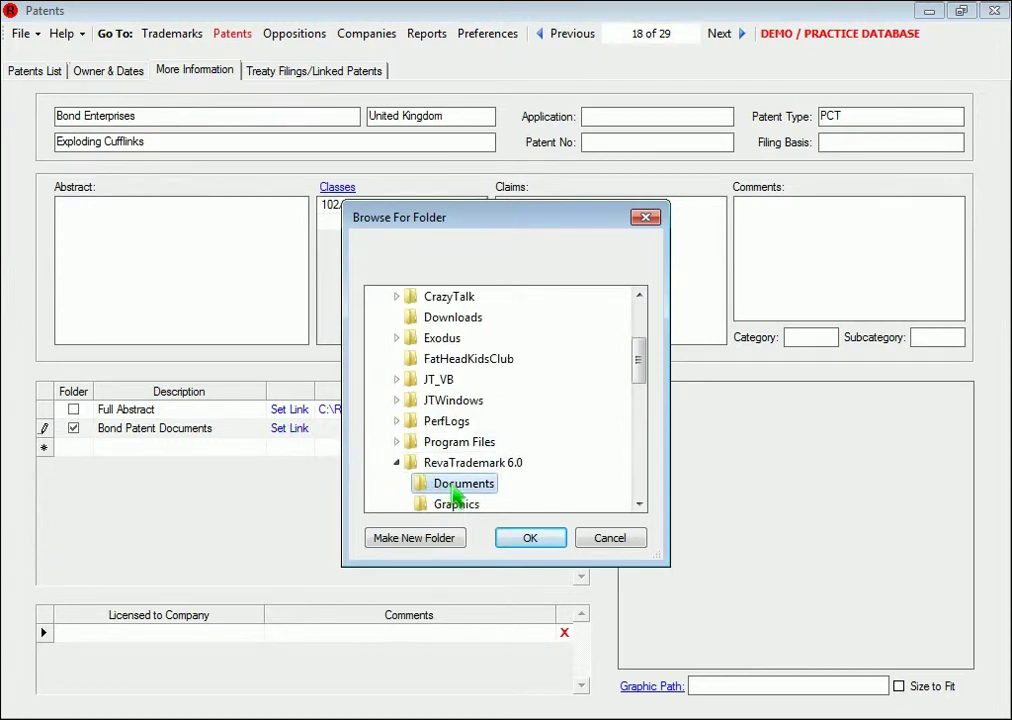
left_click(530, 538)
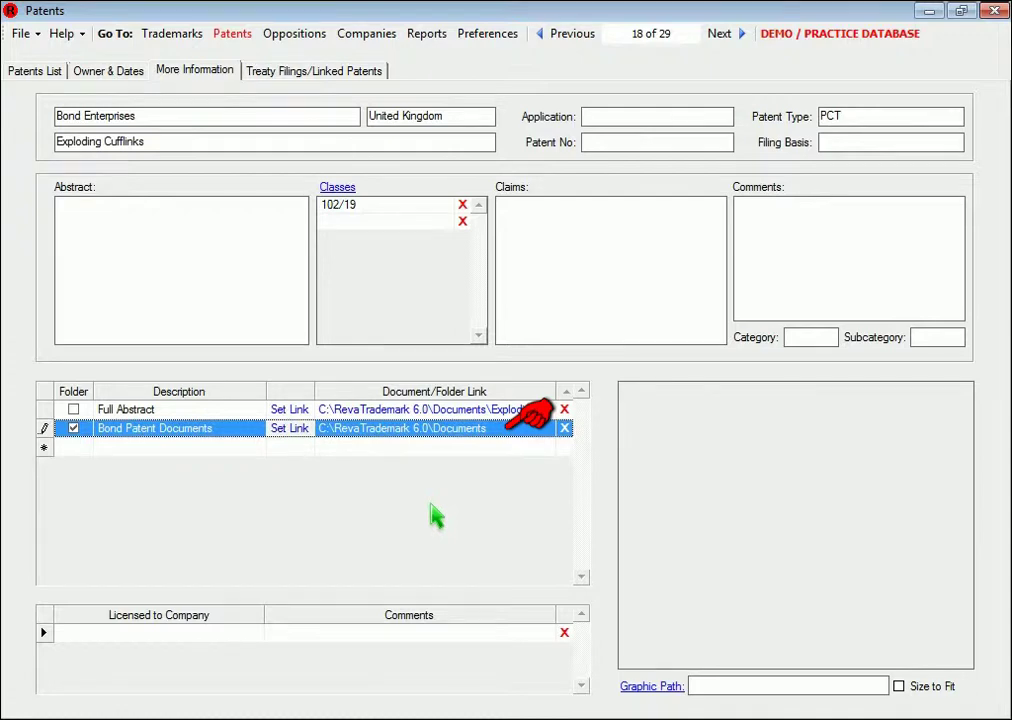
left_click(443, 436)
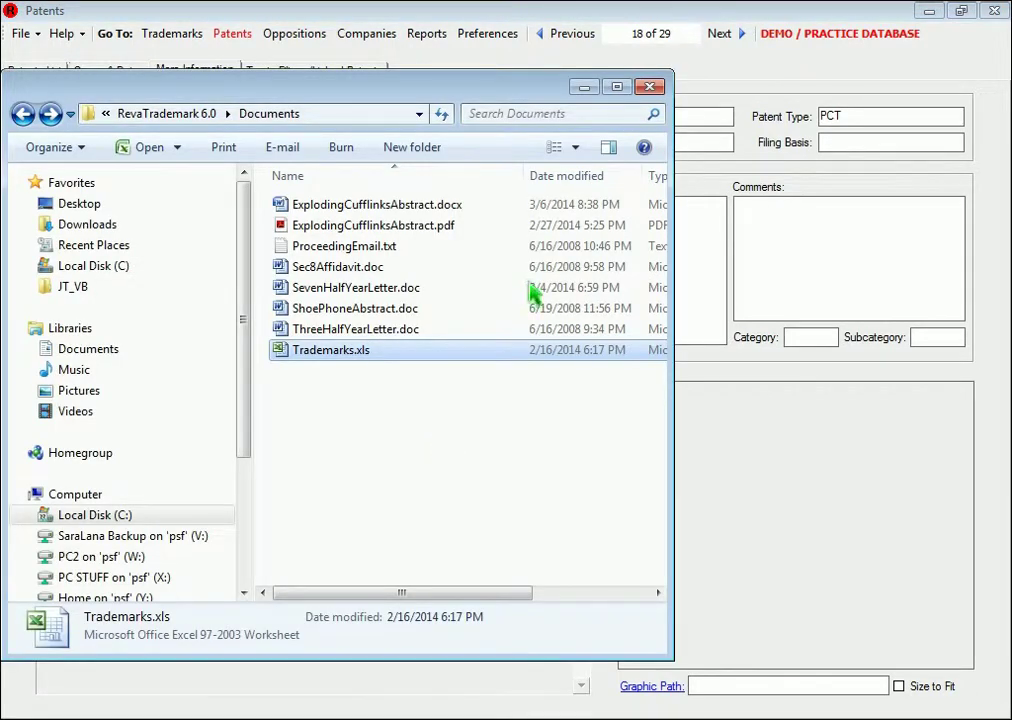
left_click(650, 87)
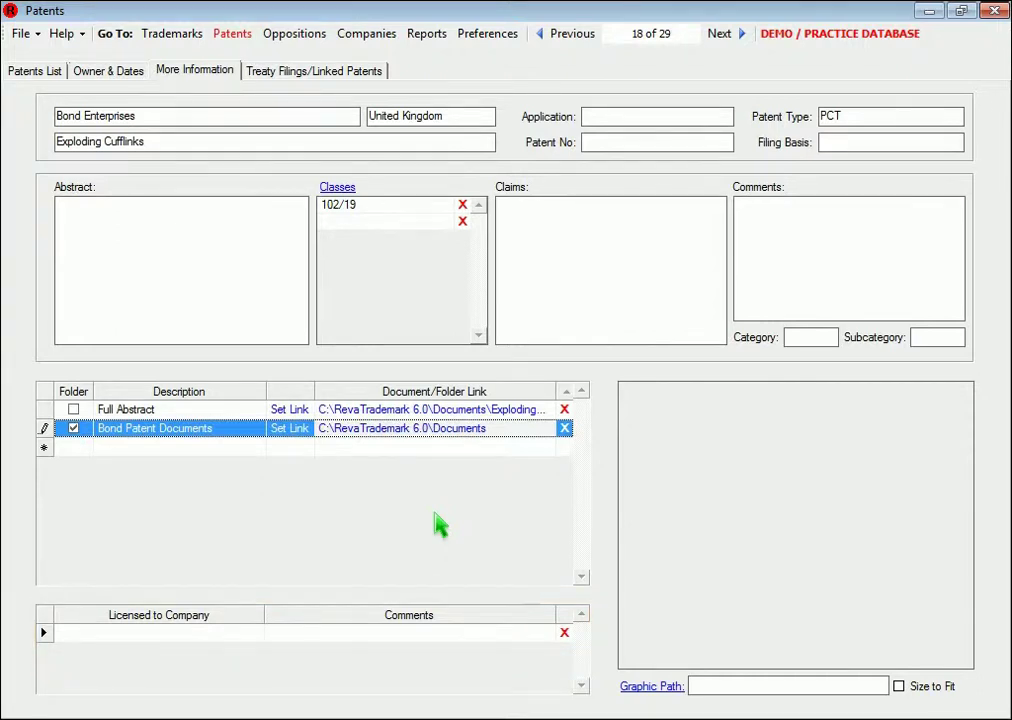
Record Control, Inc. as a licensee of the Exploding Cufflinks patent
left_click(255, 635)
left_click(255, 634)
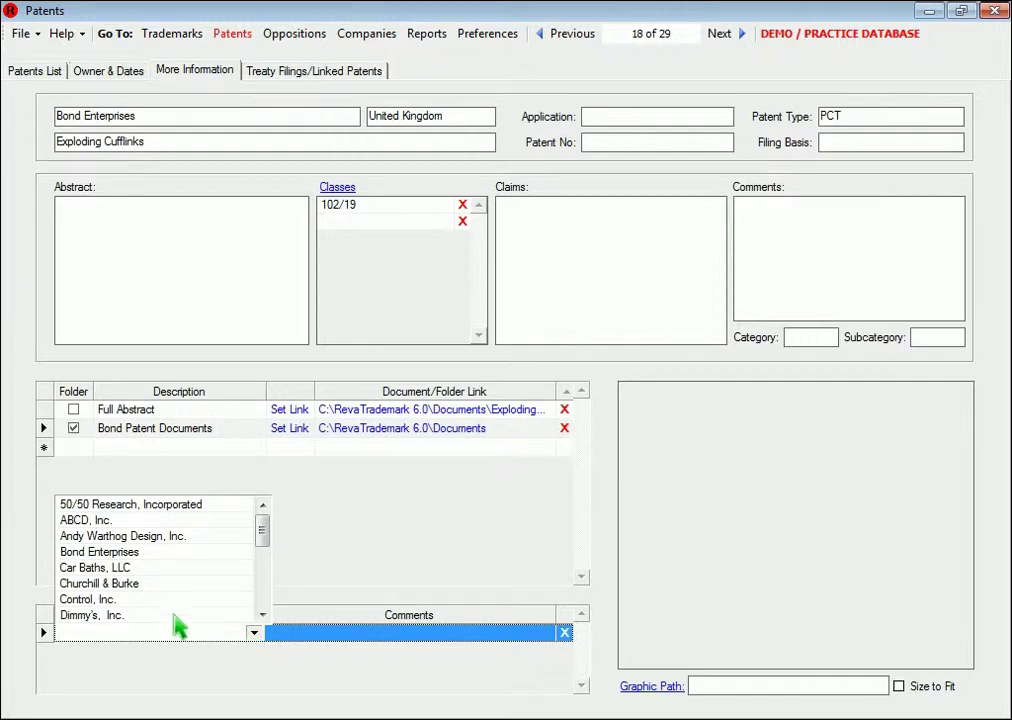
left_click(92, 600)
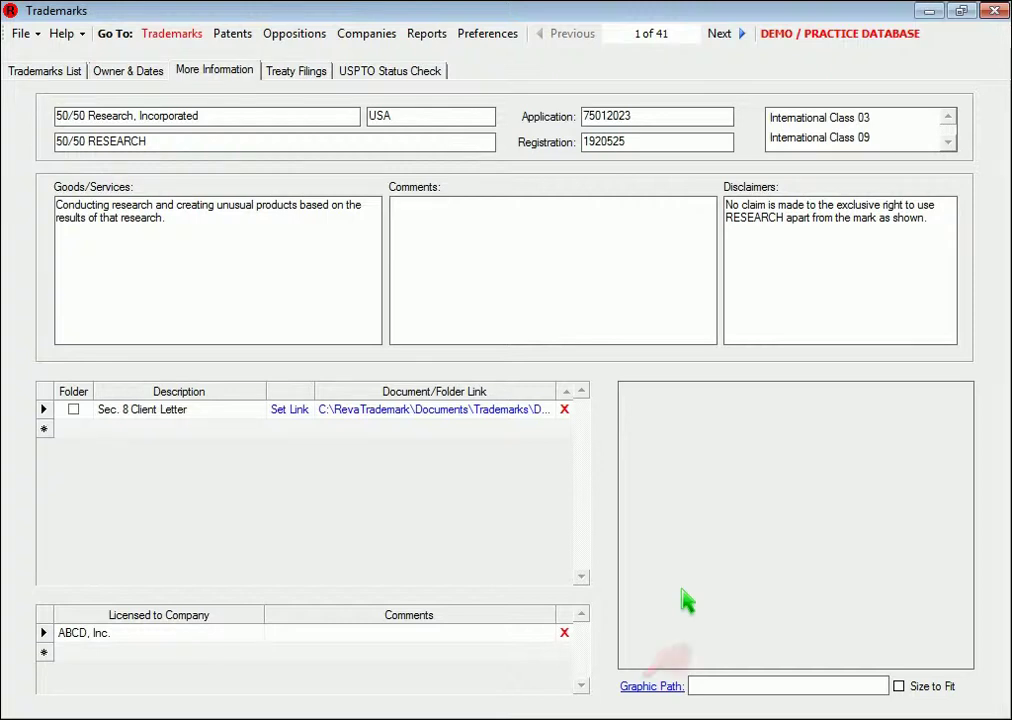
Set FiftyFifyLogo.bmp as the graphic of the 50/50 RESEARCH trademark and size it to fit
left_click(668, 688)
left_click(713, 230)
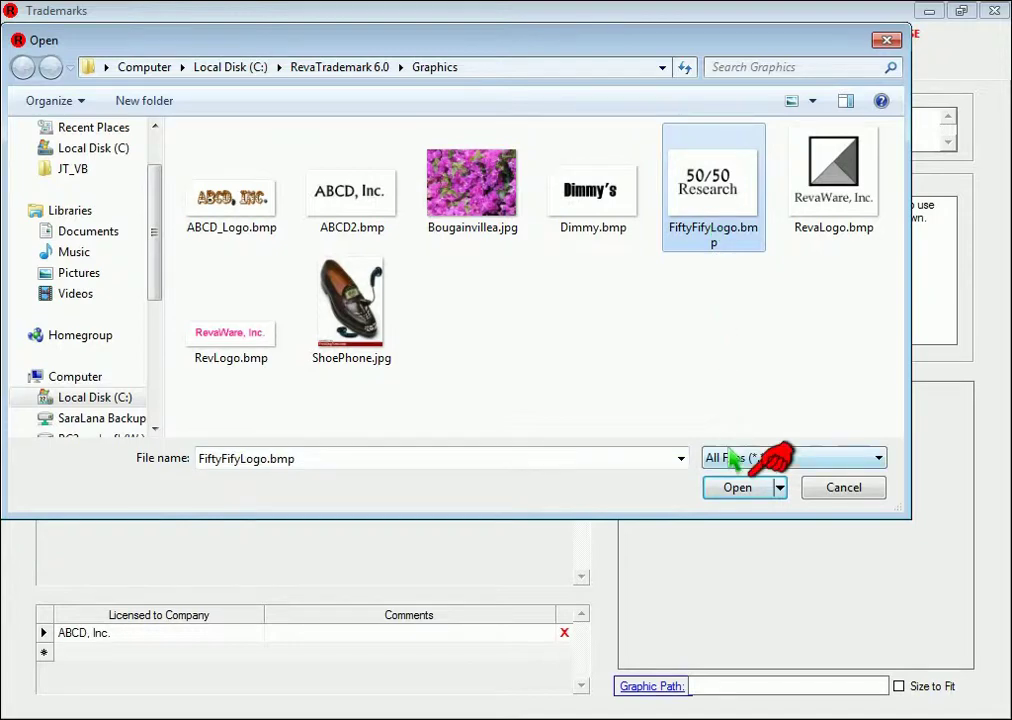
left_click(735, 490)
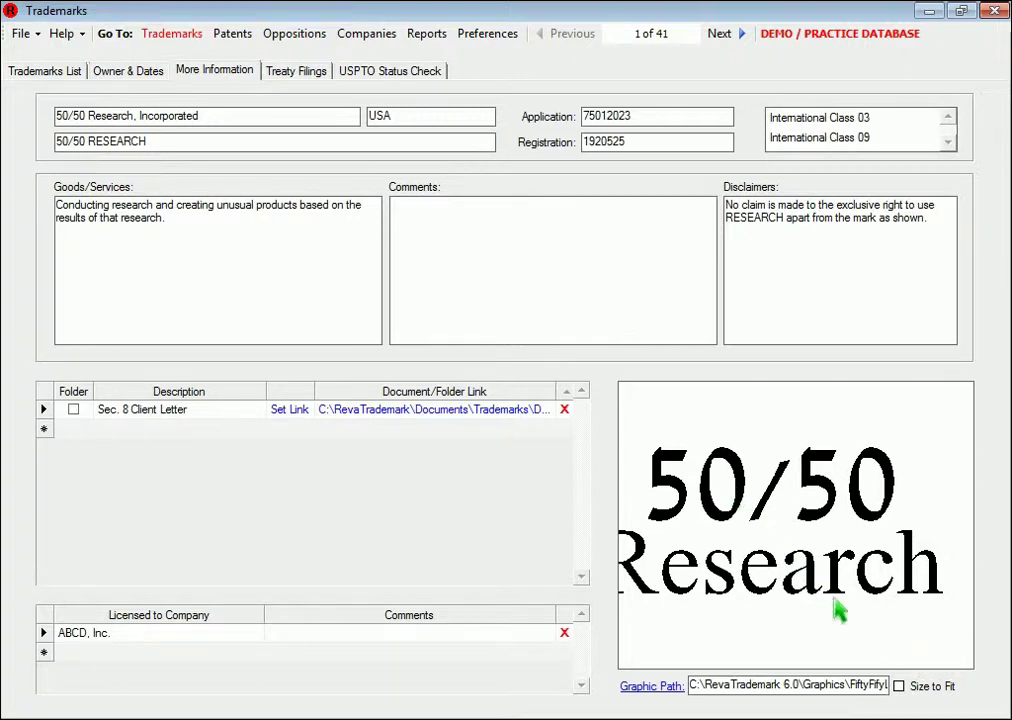
left_click(898, 686)
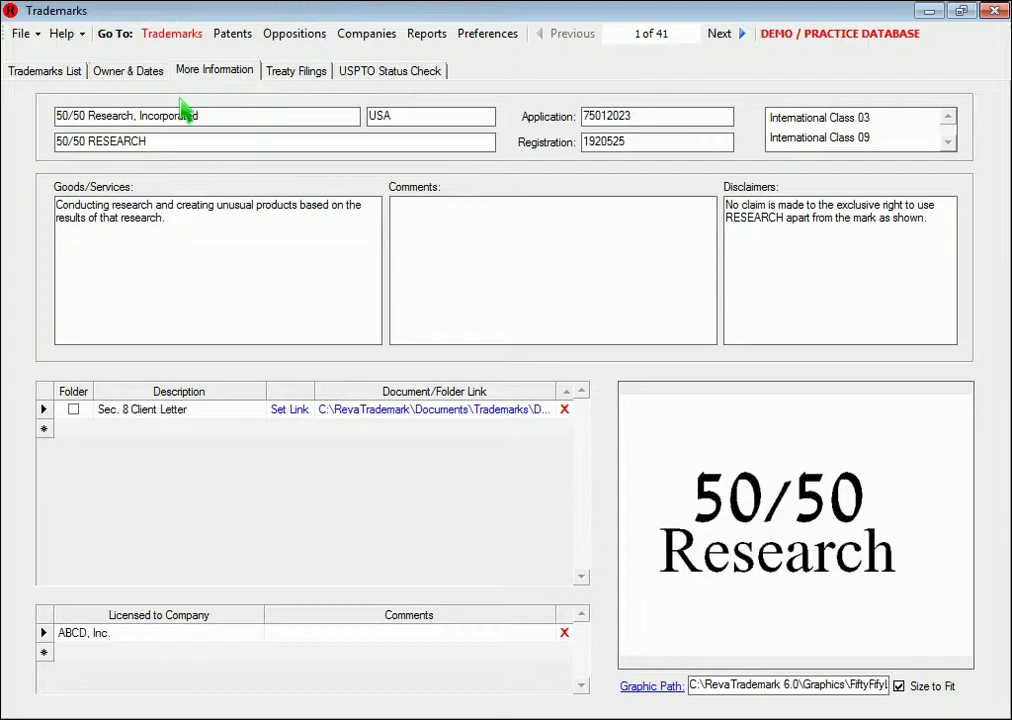
Preview the printable record report of the 50/50 RESEARCH trademark and close it
left_click(128, 68)
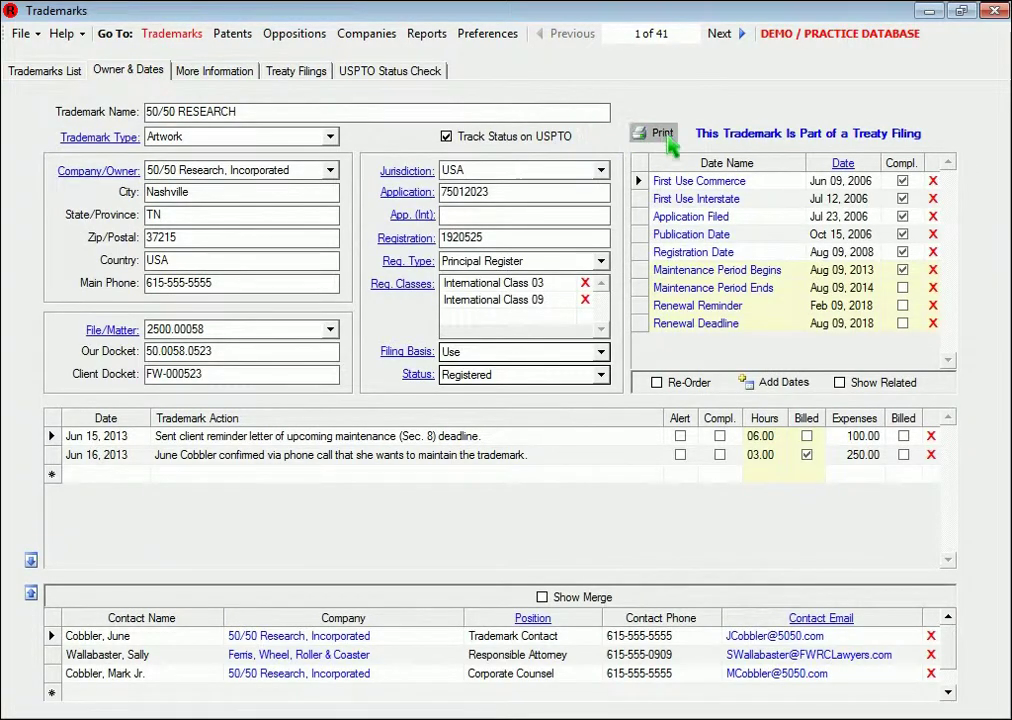
left_click(657, 132)
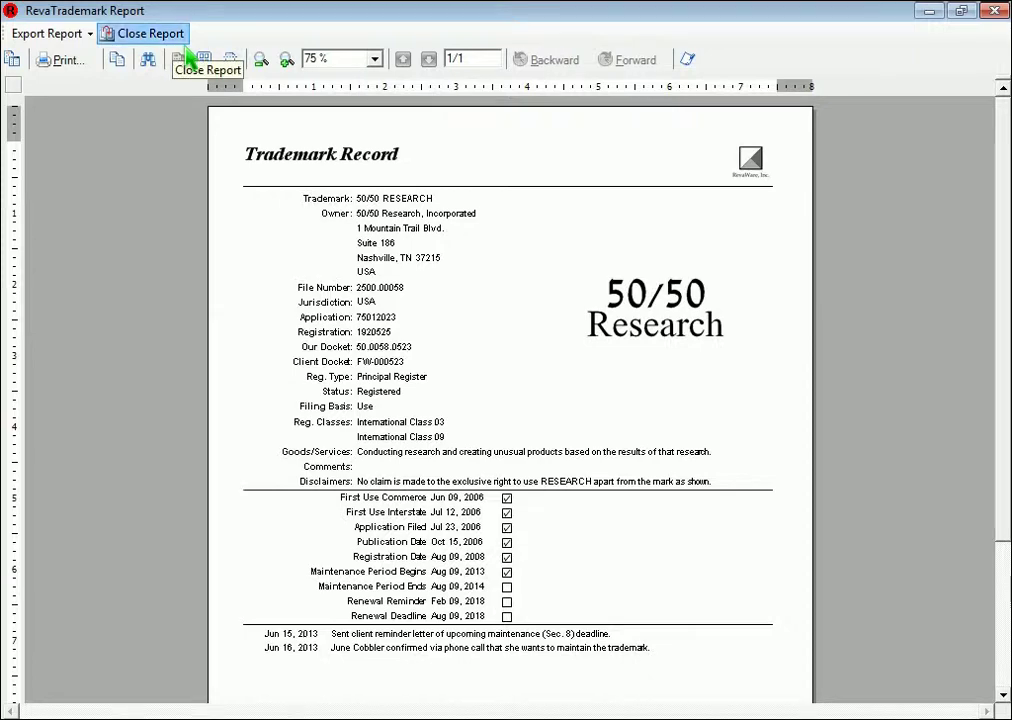
left_click(147, 33)
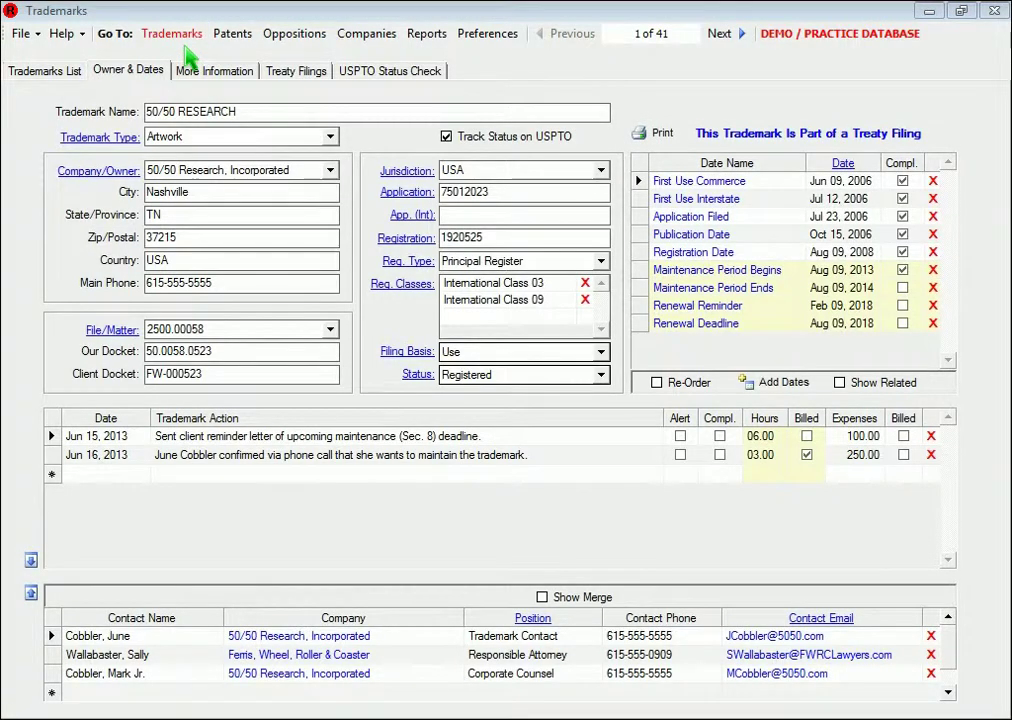
Add a trademark action dated Mar 06, 2014 with the text "Prepared maintenance letter."
left_click(142, 477)
left_click(141, 476)
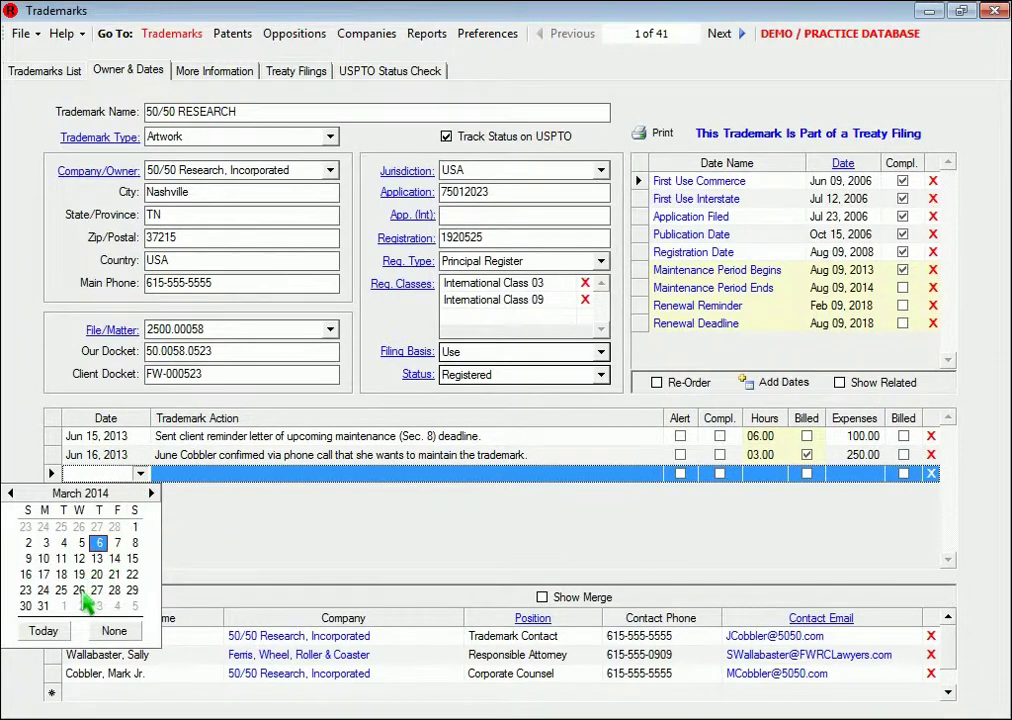
left_click(66, 631)
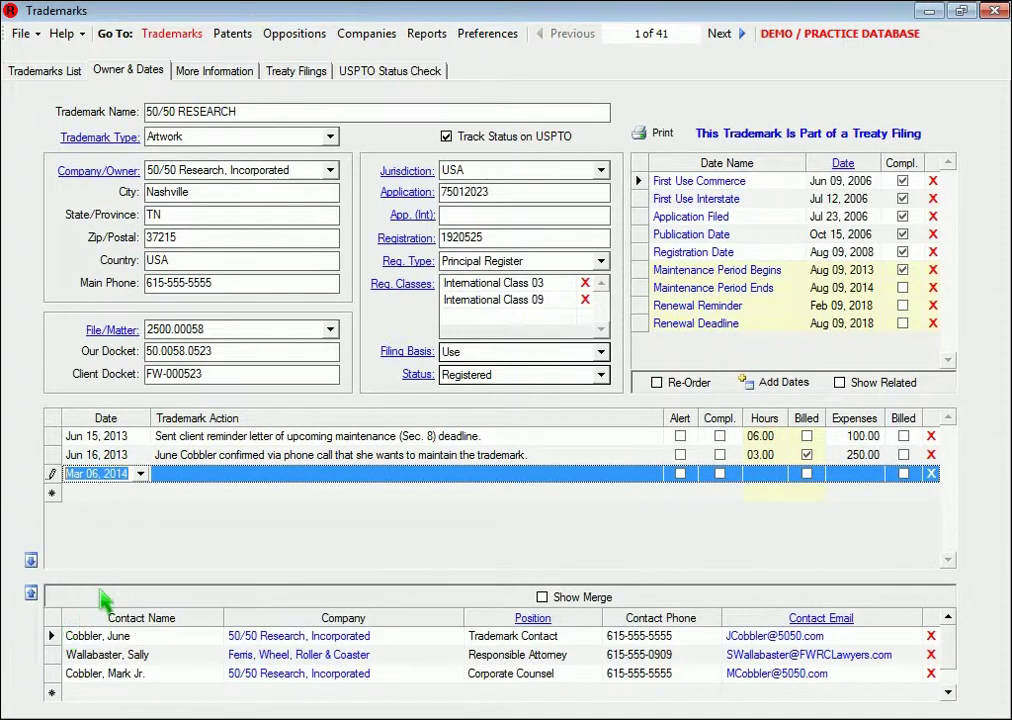
left_click(208, 479)
type("Prepar")
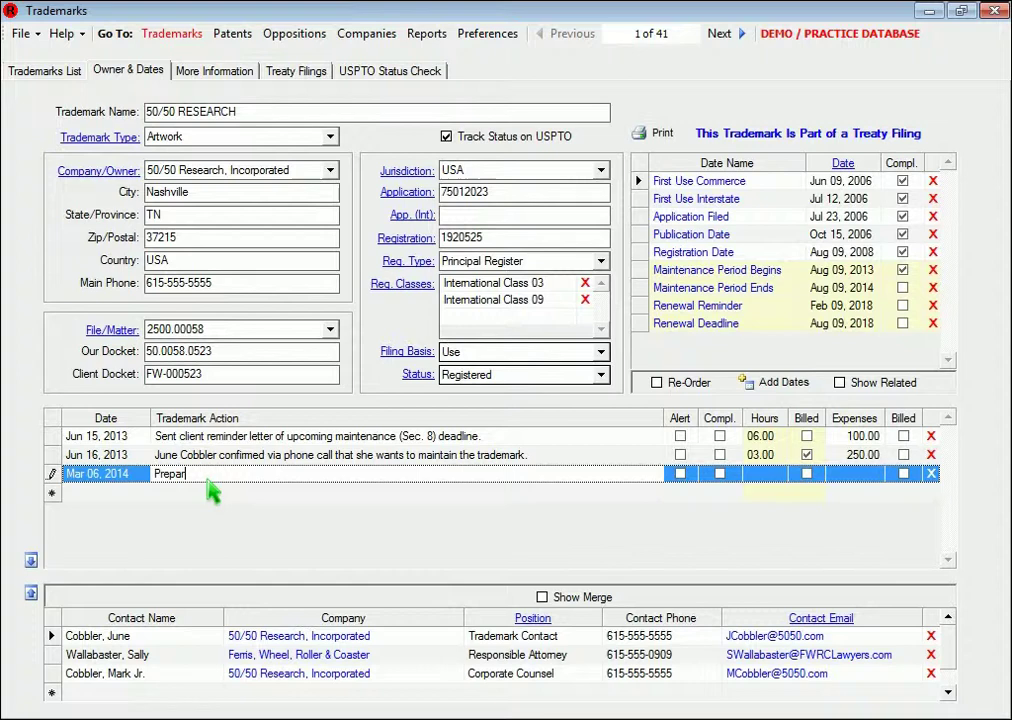
type("ed maintenance letter.")
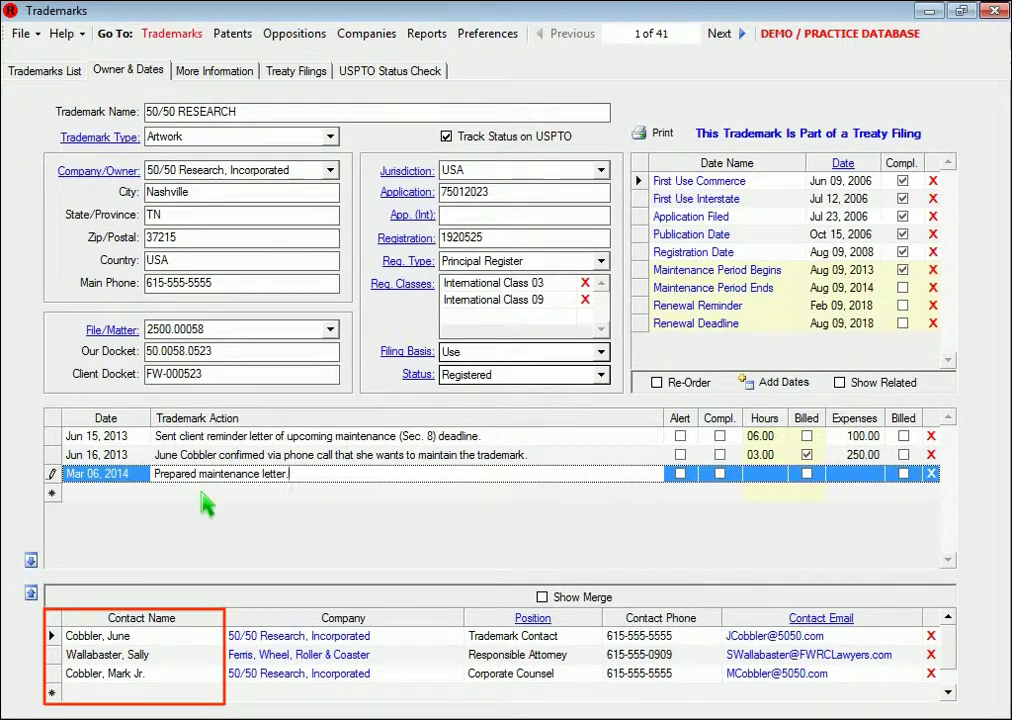
Add a contact from Ferris, Wheel, Roller & Coaster to the trademark, sorting the contact choices by company, and set the position to Legal Assistant
left_click(204, 699)
left_click(214, 674)
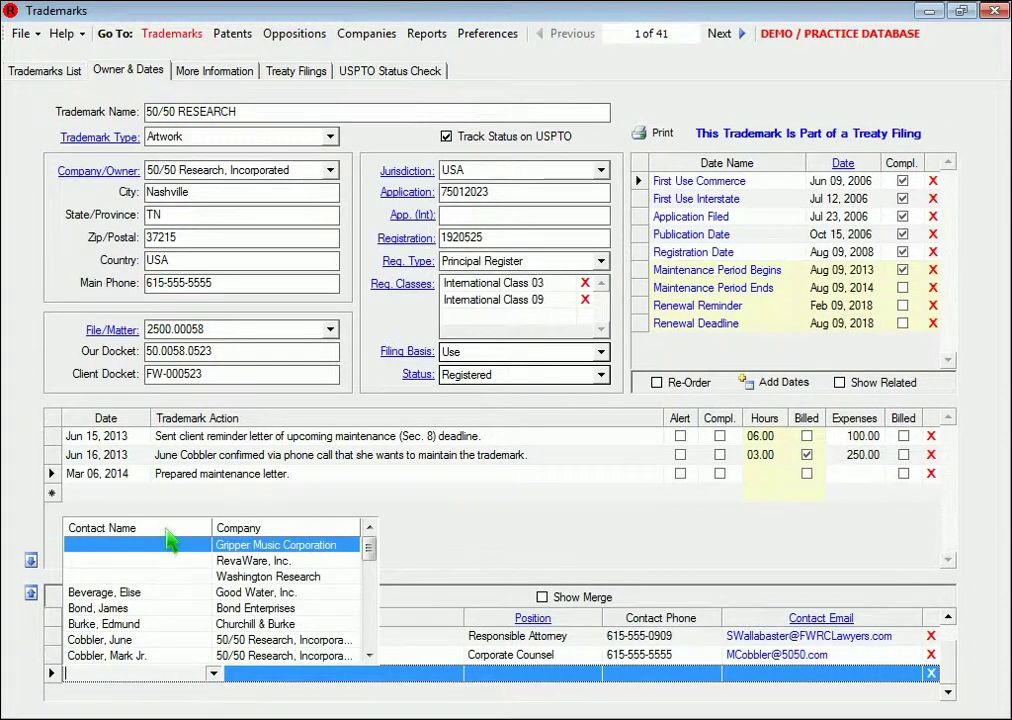
left_click(271, 529)
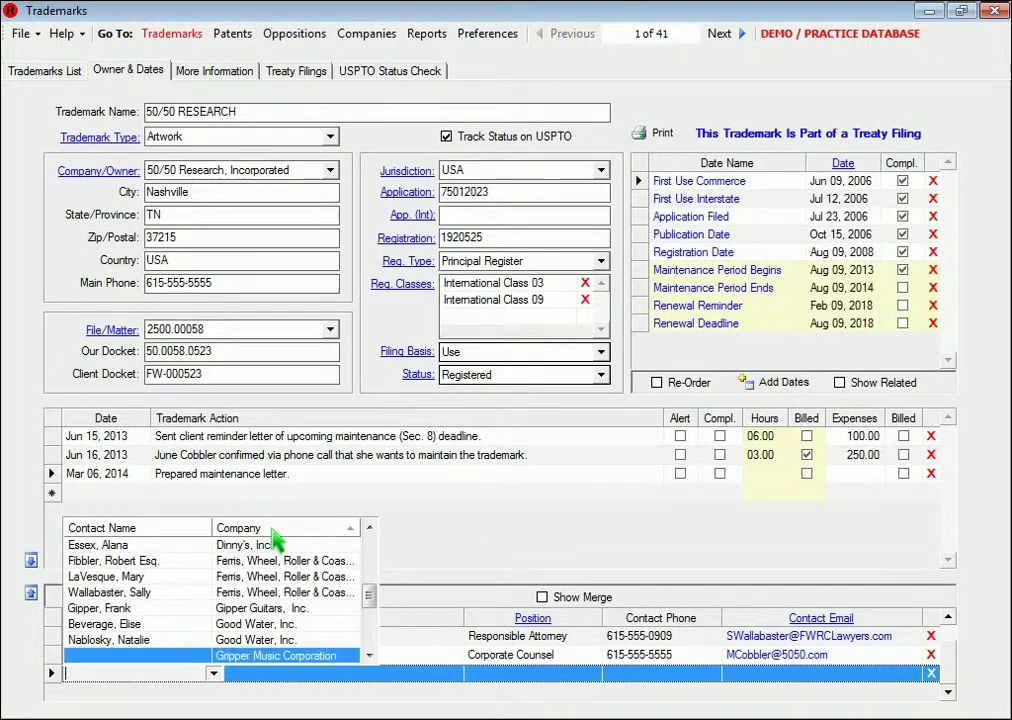
left_click(160, 577)
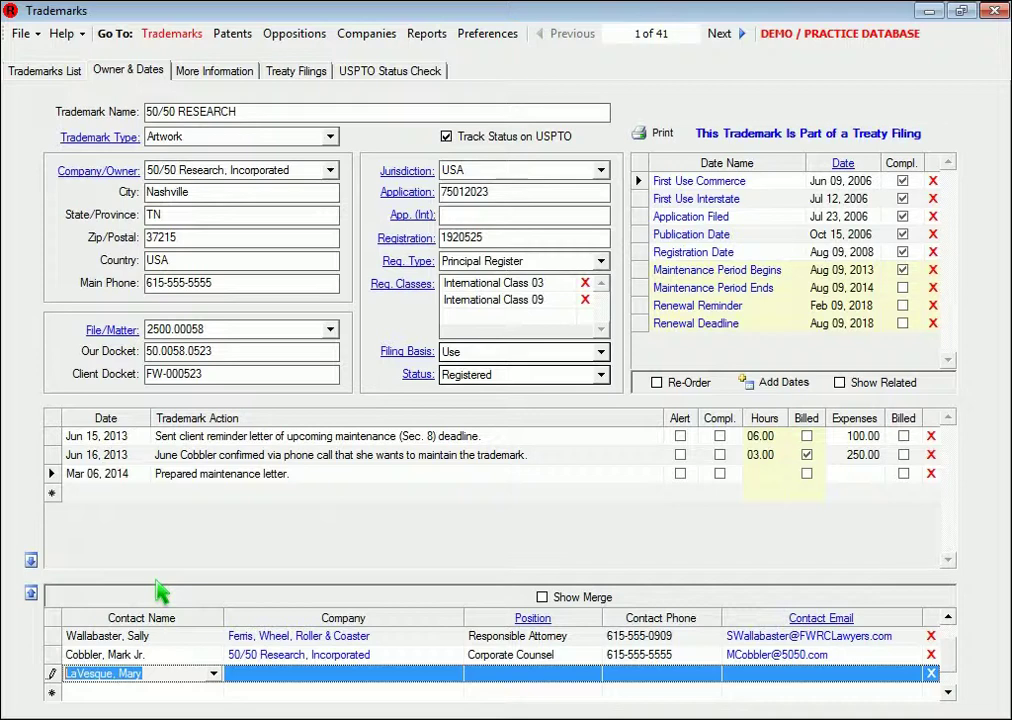
left_click(590, 677)
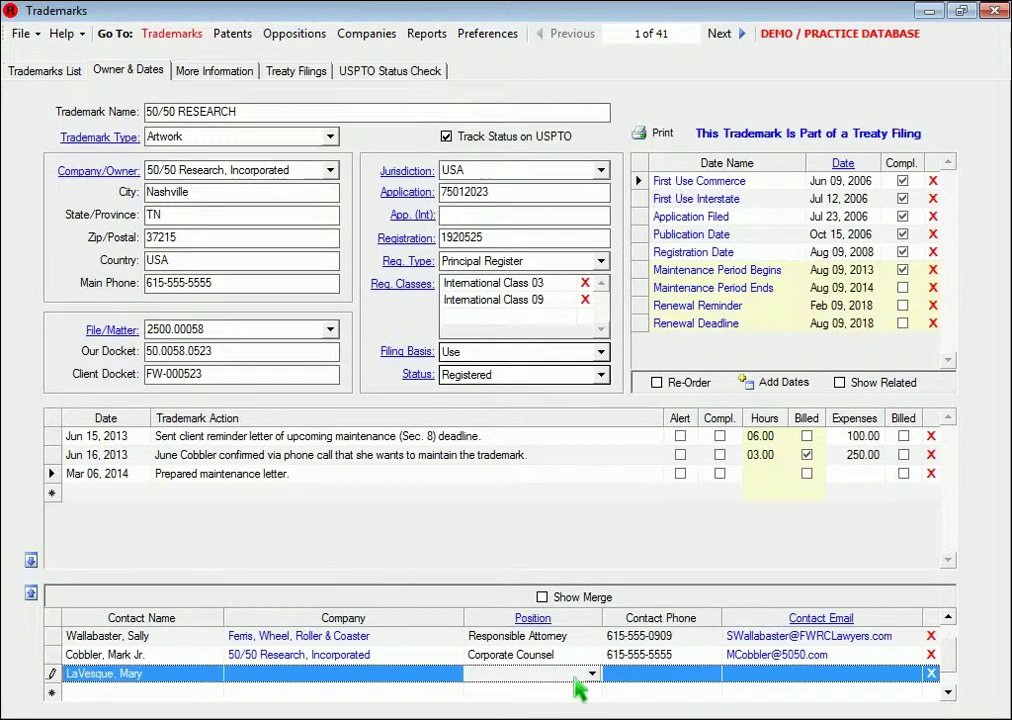
left_click(591, 674)
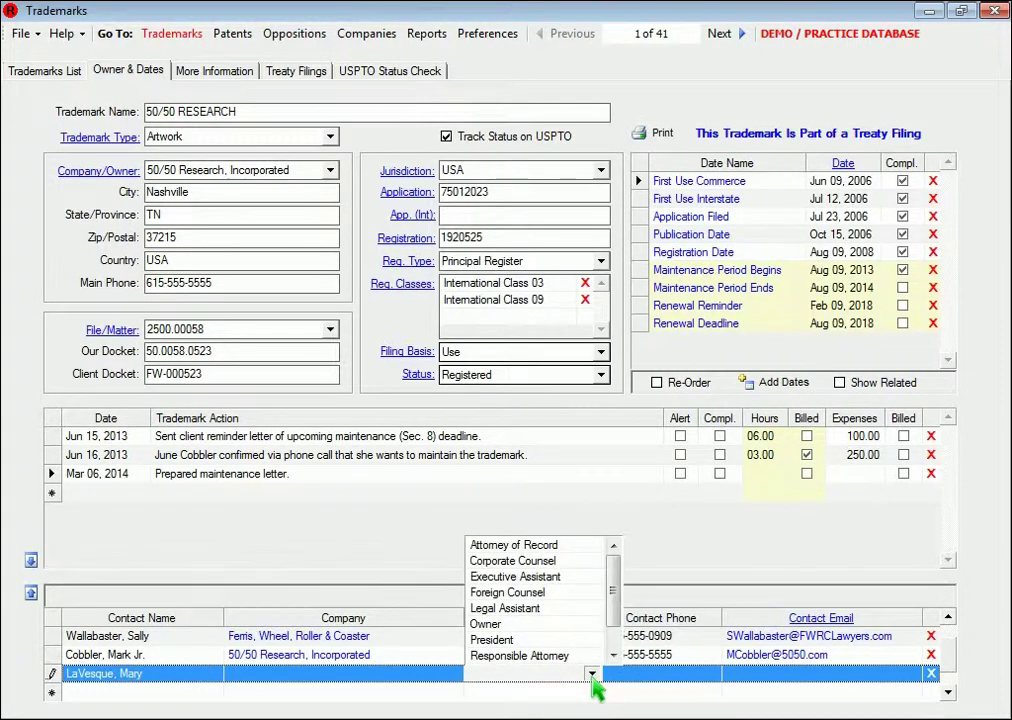
left_click(565, 614)
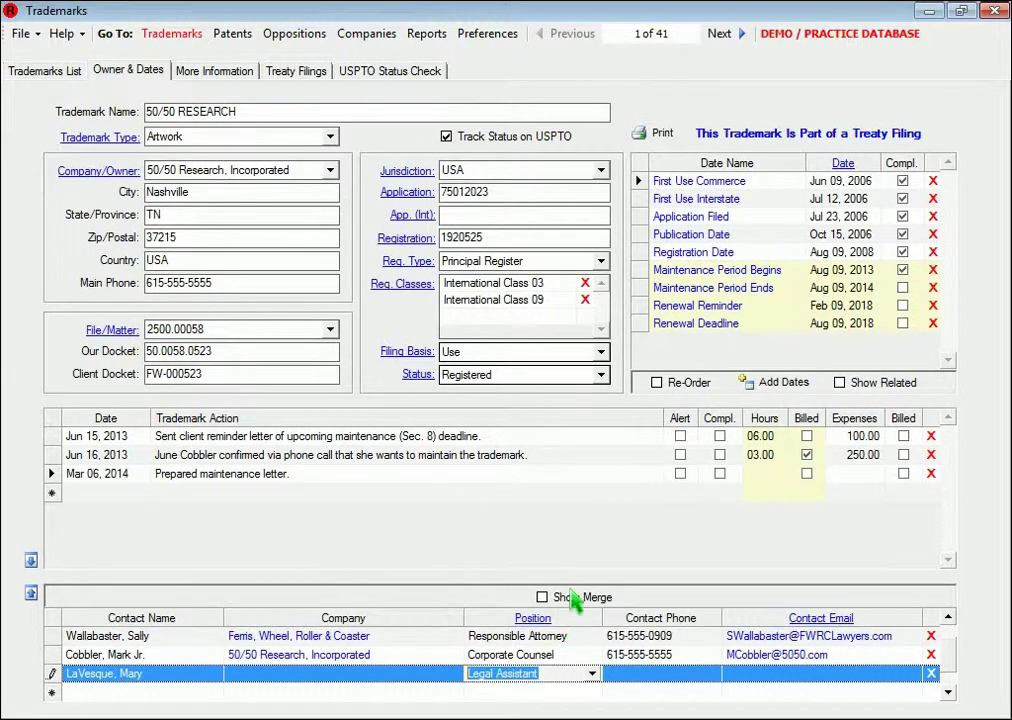
left_click(584, 557)
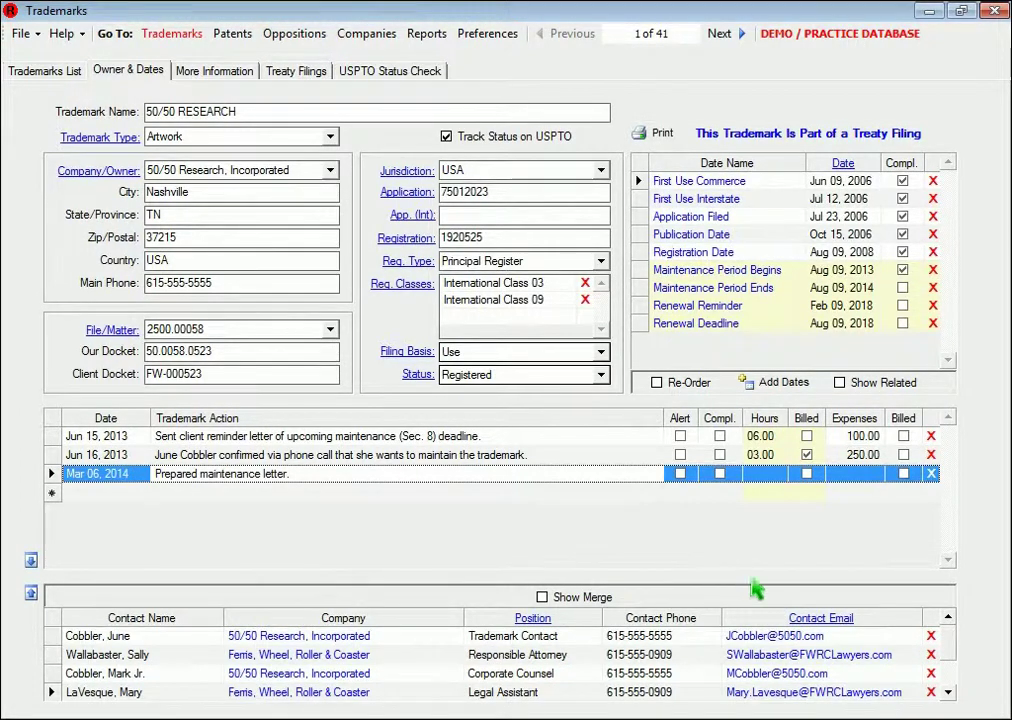